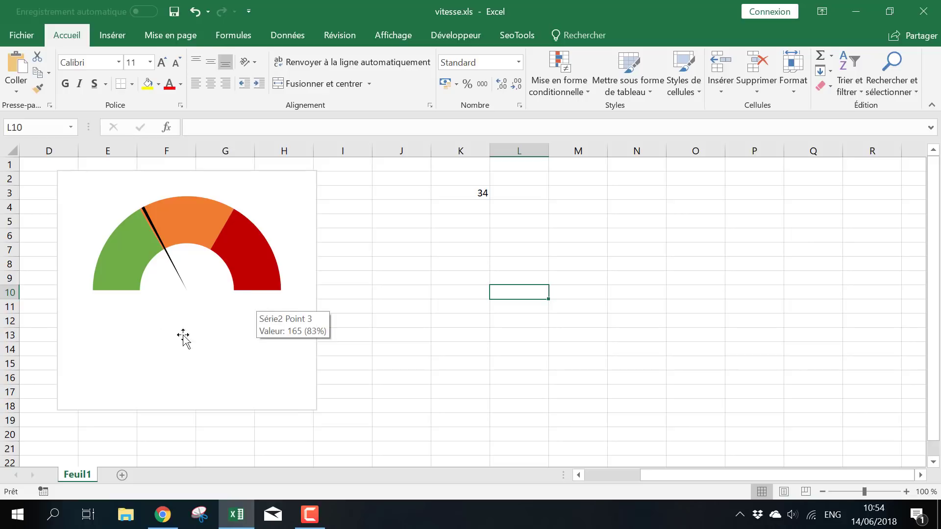
- Dismiss the chart tooltip and undo to restore the value 34 in K3
left_click(451, 263)
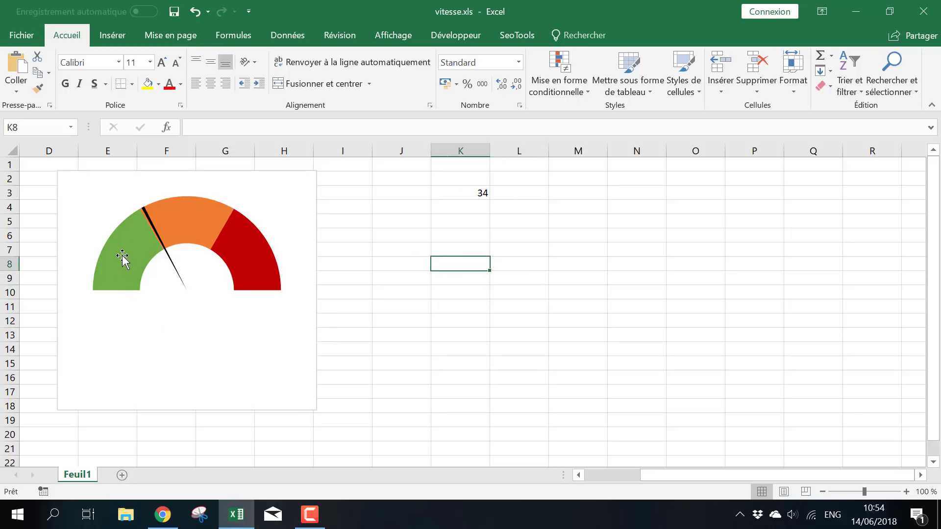
mouse_move(152, 243)
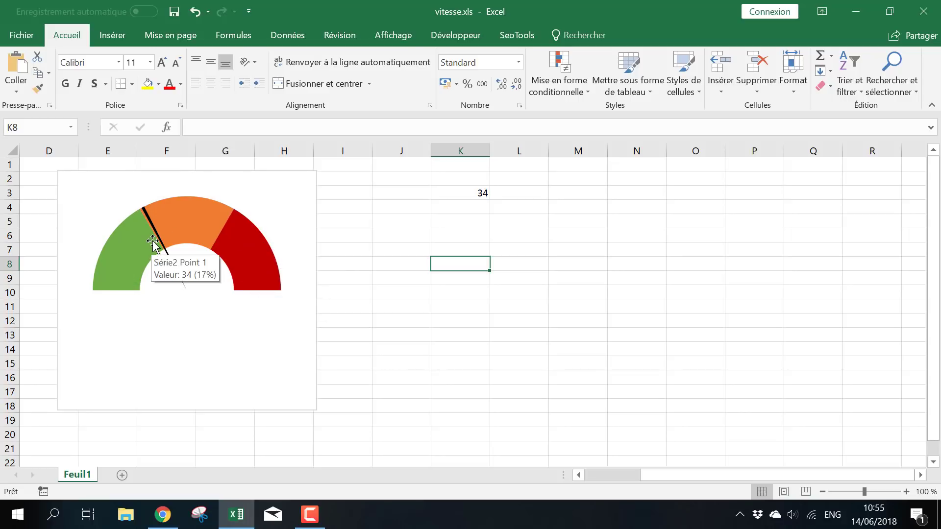
left_click(491, 220)
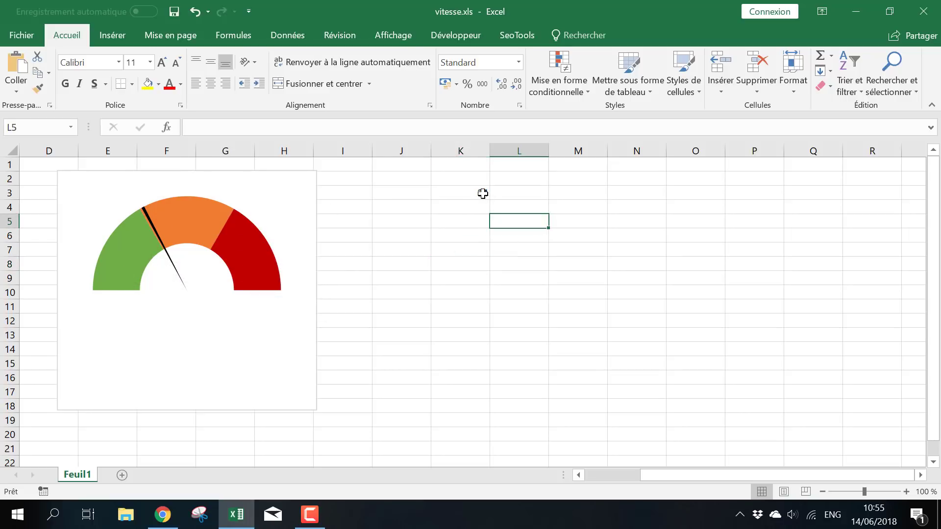
key("ctrl+z")
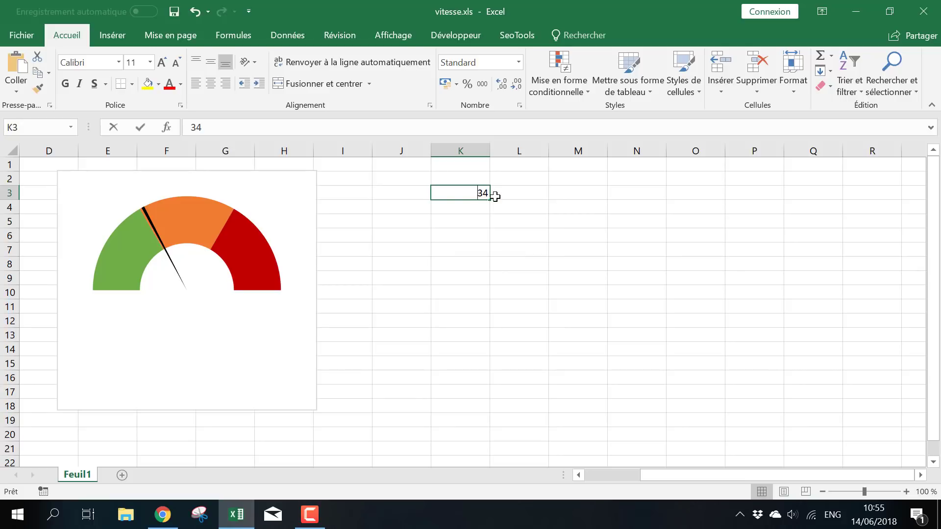
- Enter 67, 45 and then 79 in K3 to swing the needle between zones
type("67")
key("Return")
key("Up")
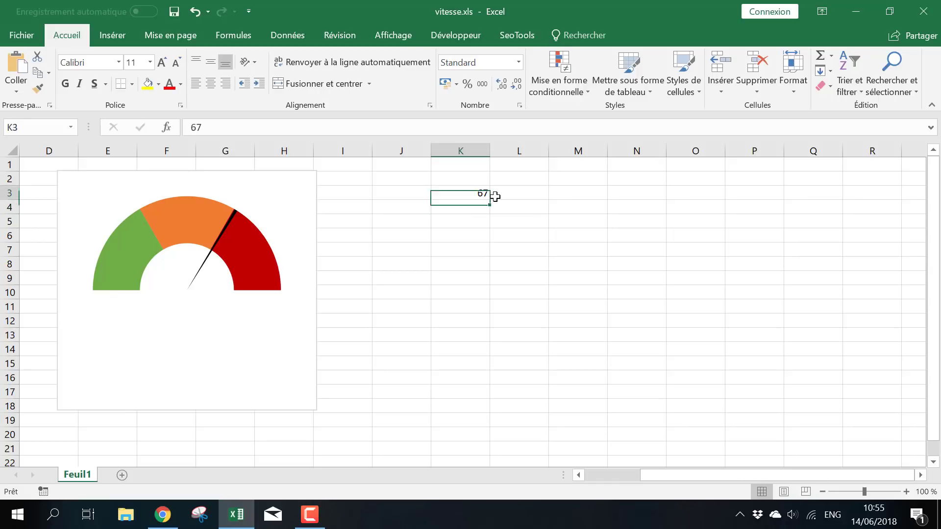
type("45")
key("Return")
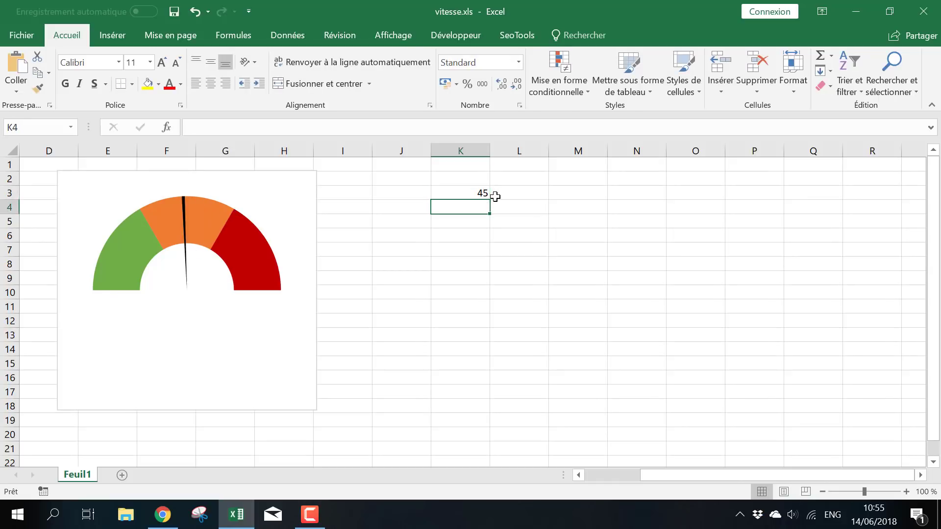
key("Up")
type("79")
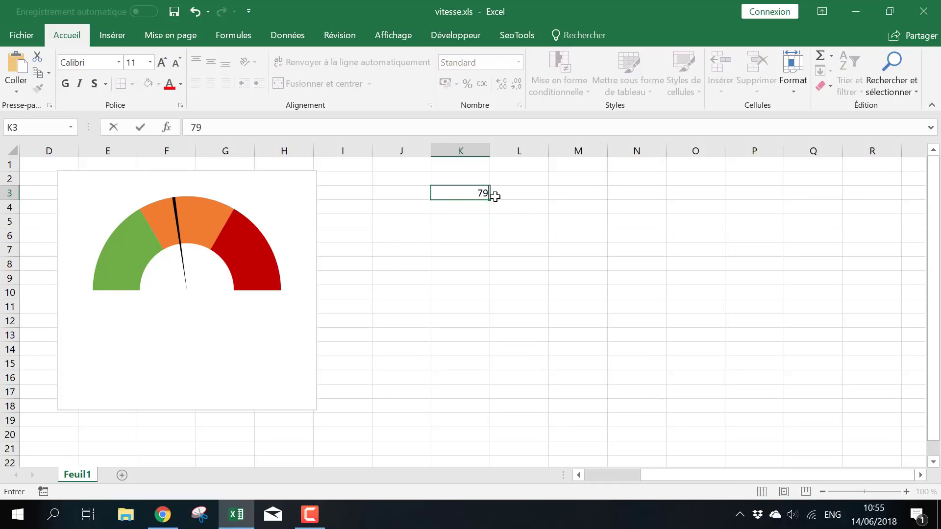
key("Return")
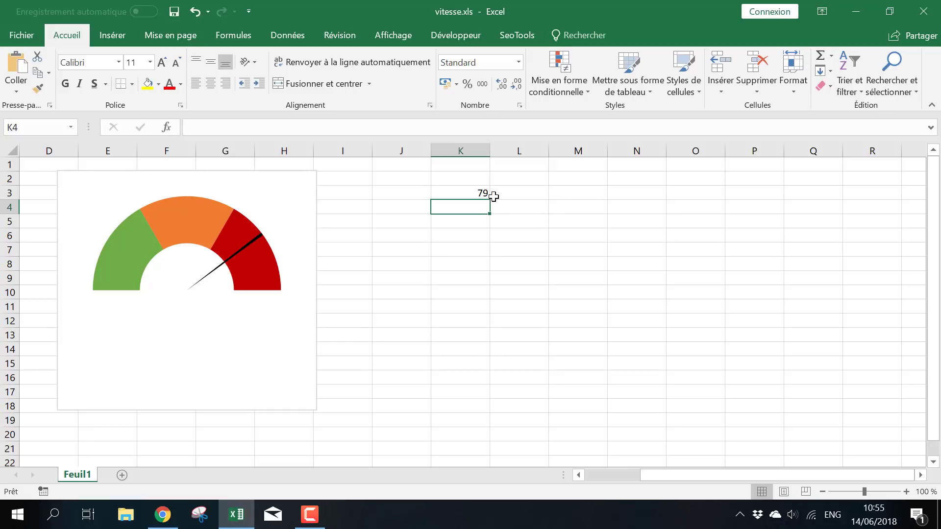
- Set K3 to 89, then to 12, so the needle swings back left
left_click(485, 193)
type("80")
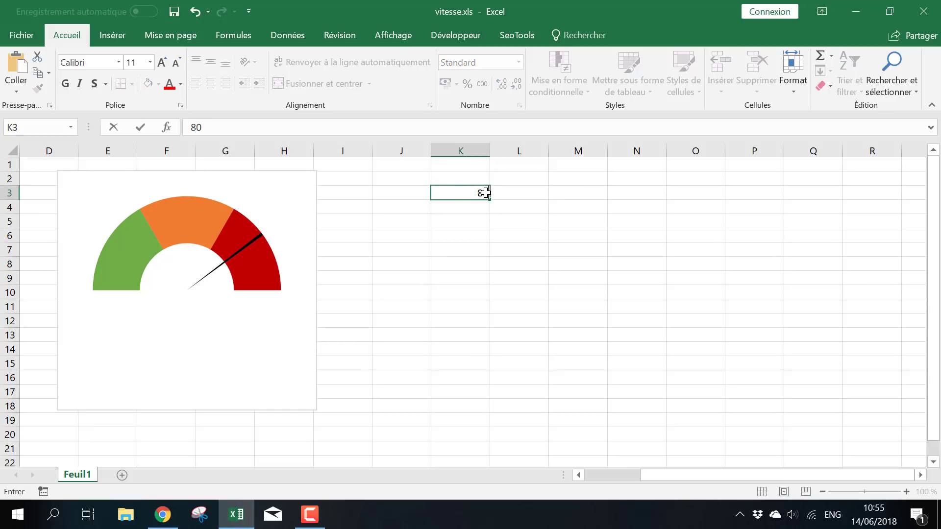
key("BackSpace")
type("9")
key("Return")
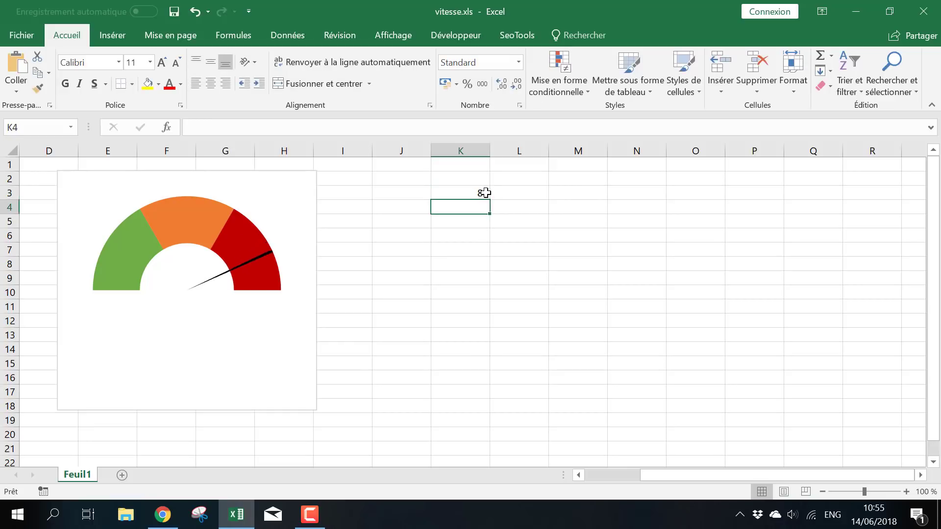
left_click(485, 193)
type("12")
key("Return")
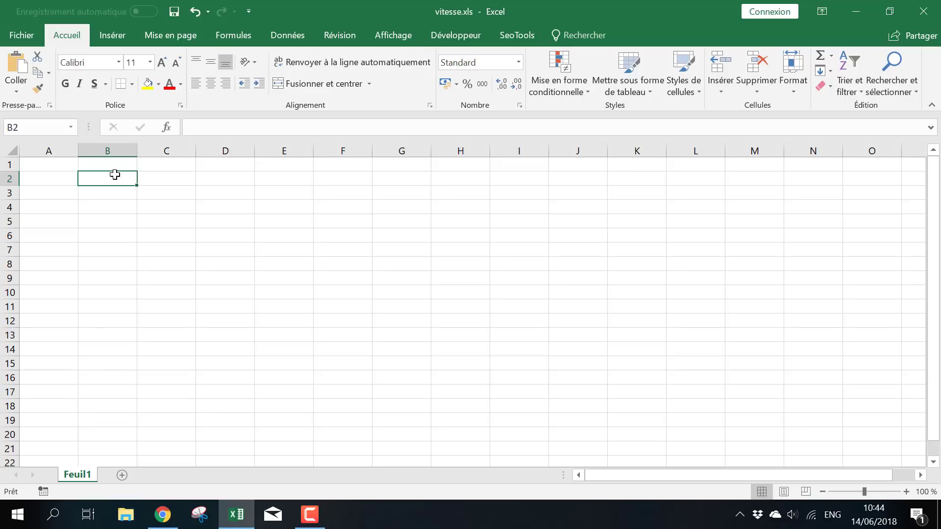
- Type the labels Vert, Orange and Rouge in B2:B4
type("Vert")
key("Return")
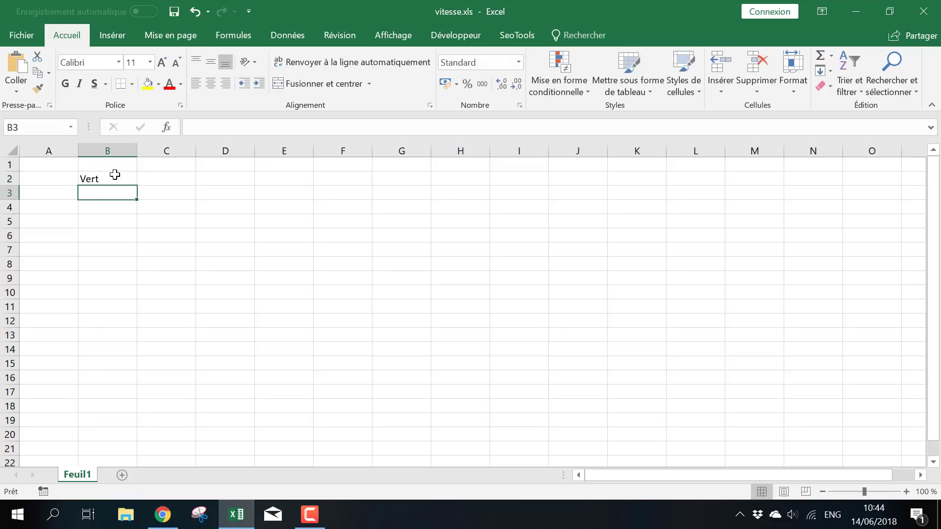
type("Oragn")
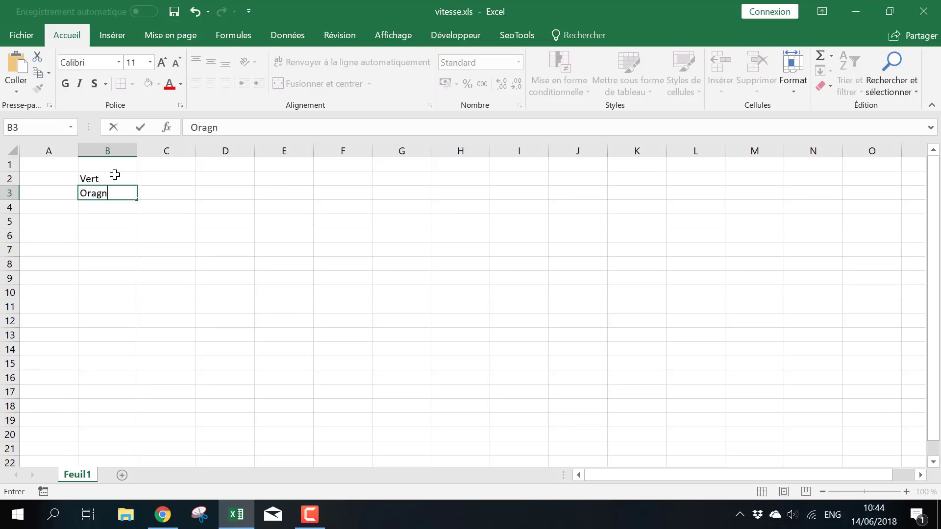
key("BackSpace")
key("BackSpace")
type("nge")
key("Return")
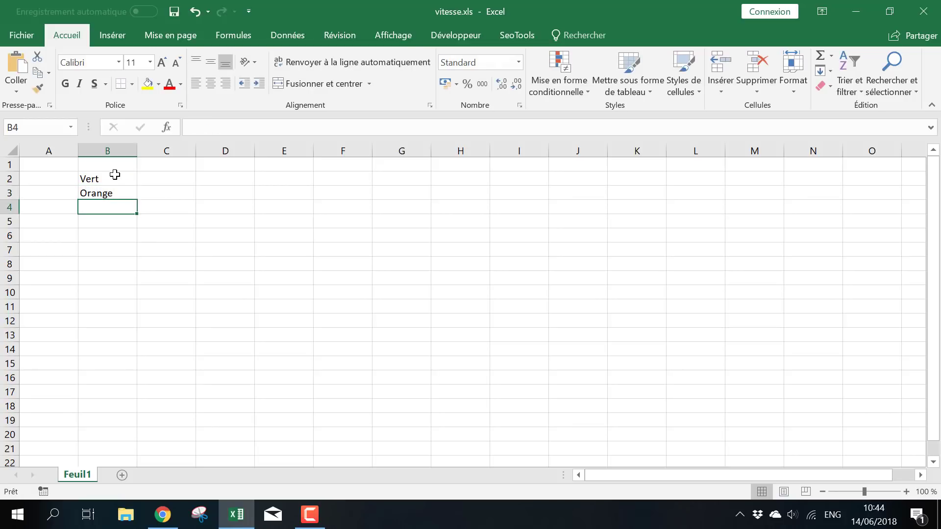
type("Rouge")
key("ctrl+Return")
key("Return")
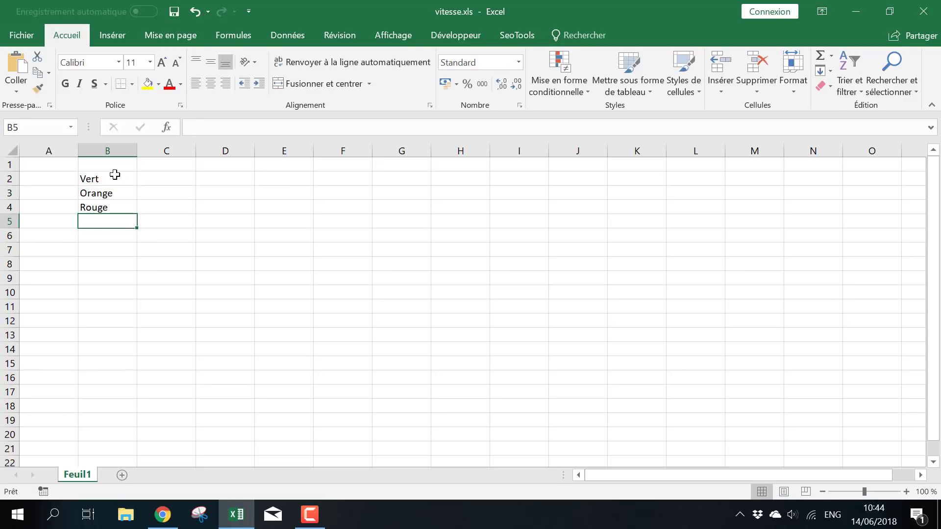
key("Up")
key("Up")
key("Up")
key("Right")
- Enter 1, 1 and 1 beside them, and add Vide with the value 3 in row 5
type("1")
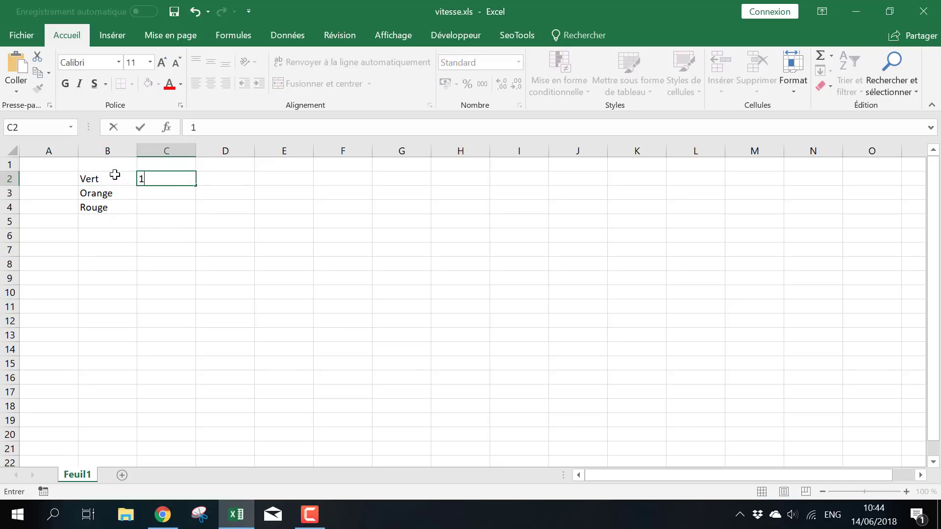
key("Return")
type("1")
key("Return")
type("1")
key("Return")
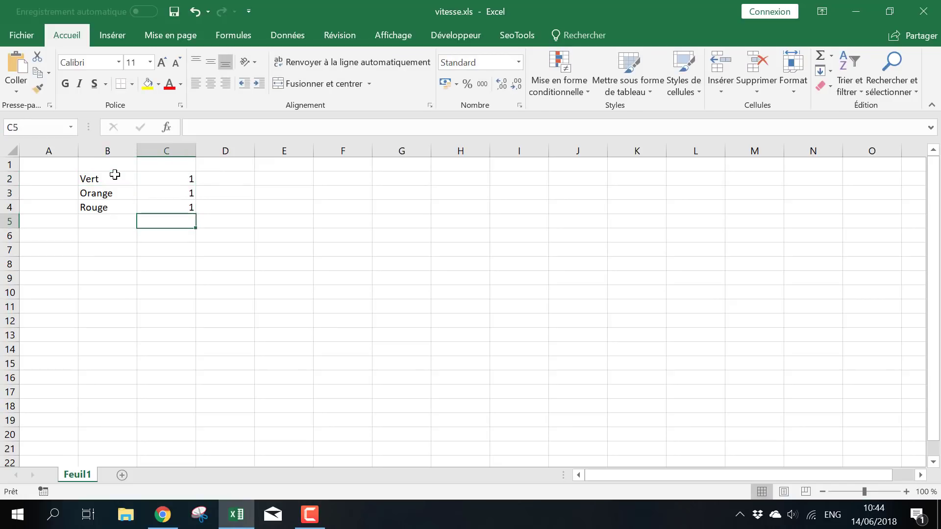
key("Left")
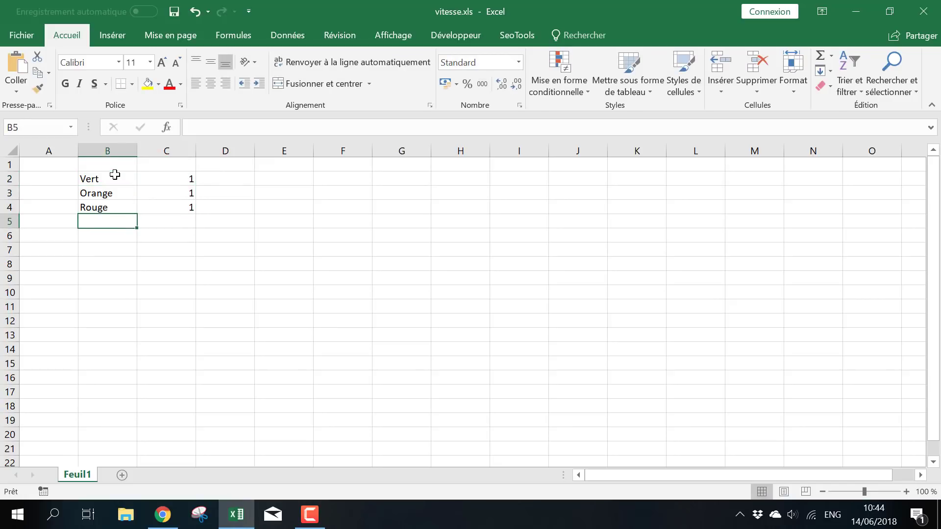
type("Vide")
key("Tab")
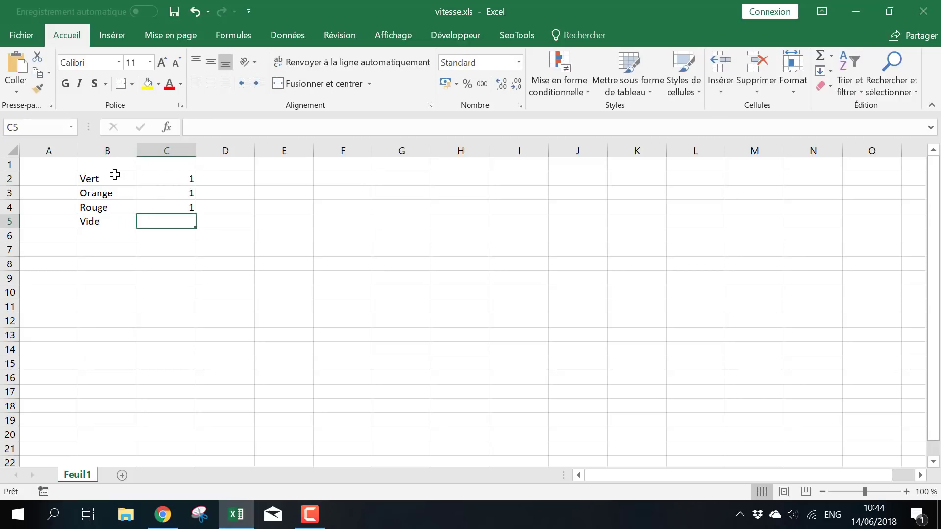
type("3")
key("Return")
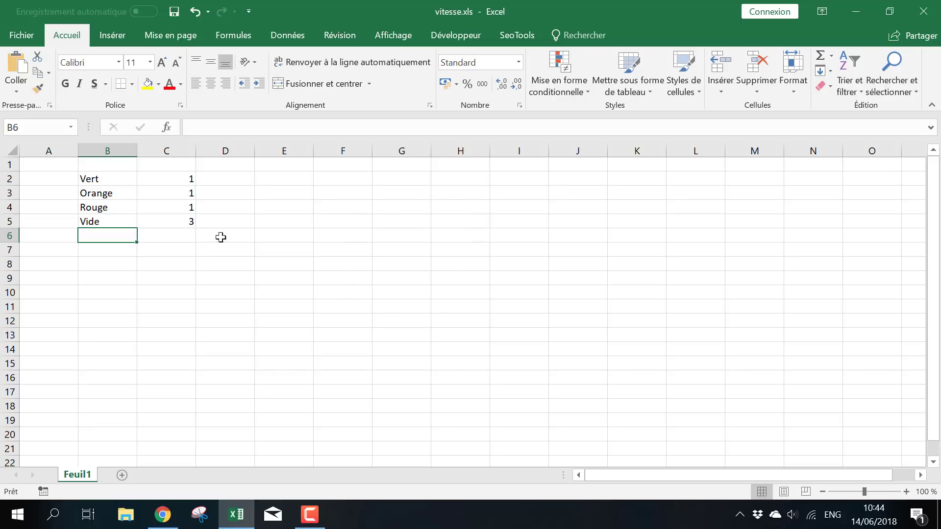
left_click(186, 224)
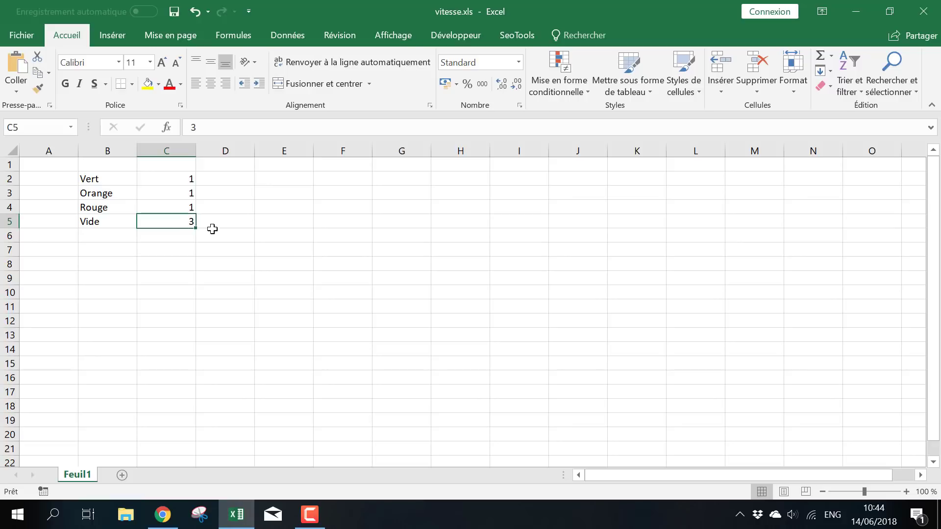
left_click(122, 250)
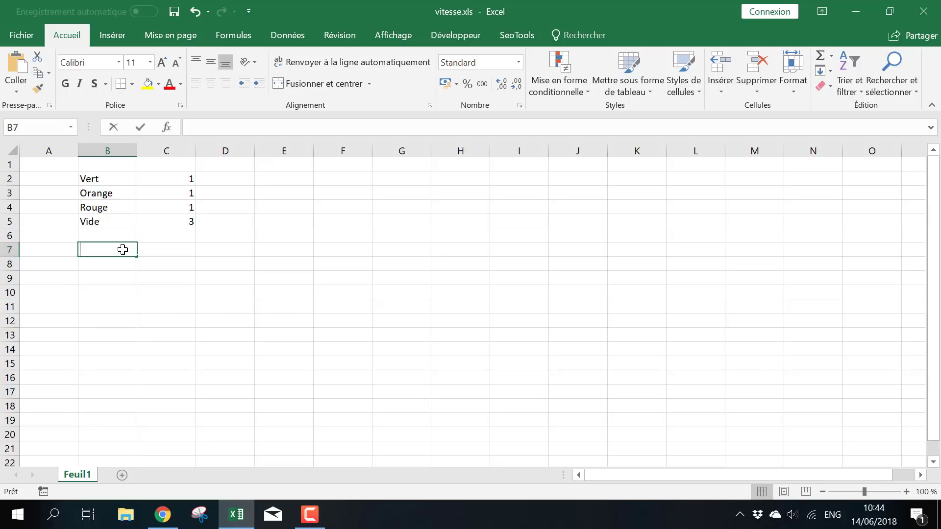
- Add the label Indicateur in B7 with the value 57 in C7
type("Indicateur")
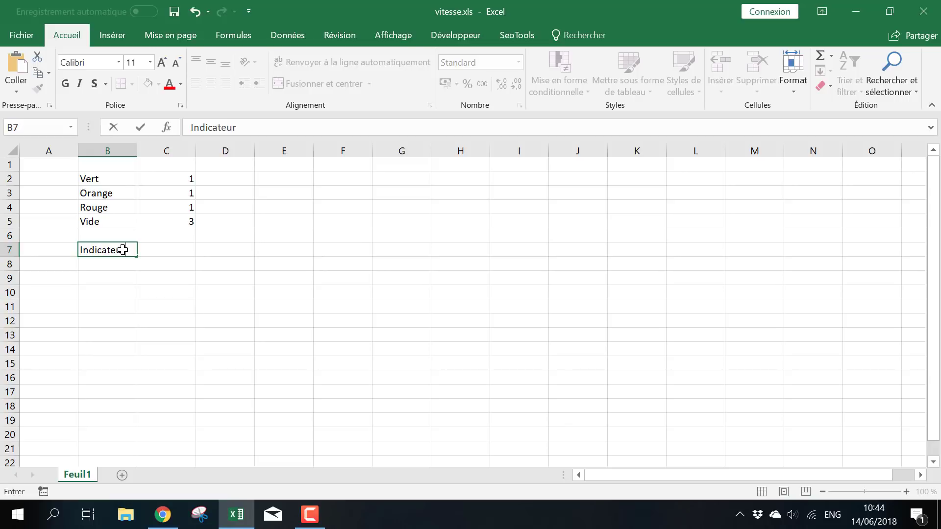
key("Return")
key("Up")
key("Right")
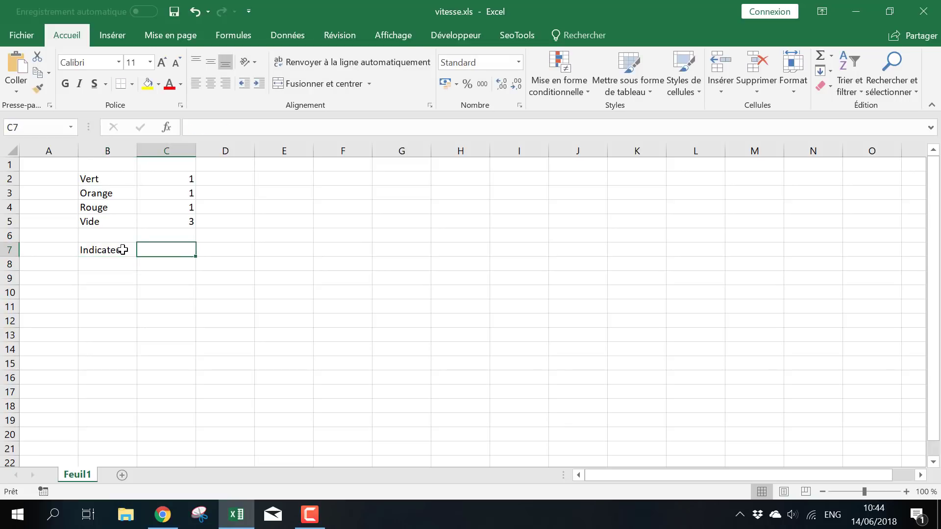
type("57")
key("Return")
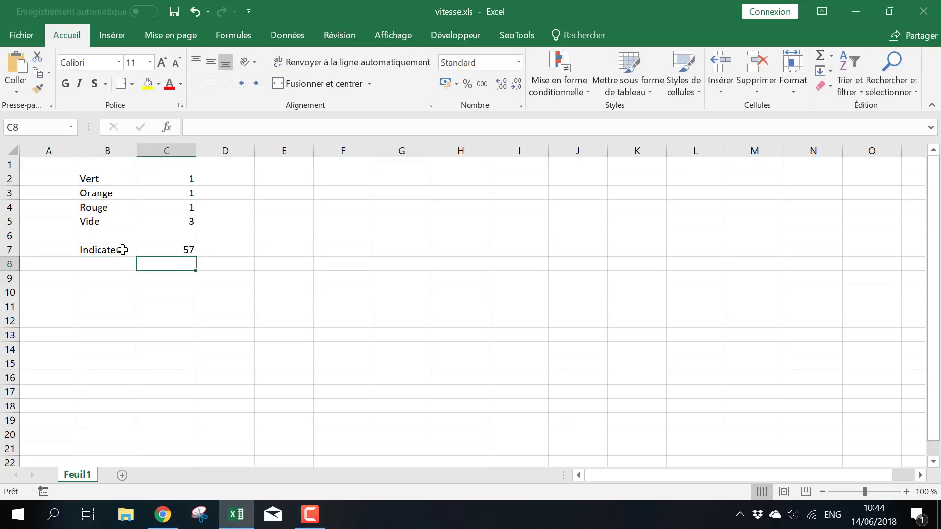
key("Up")
key("Down")
key("Left")
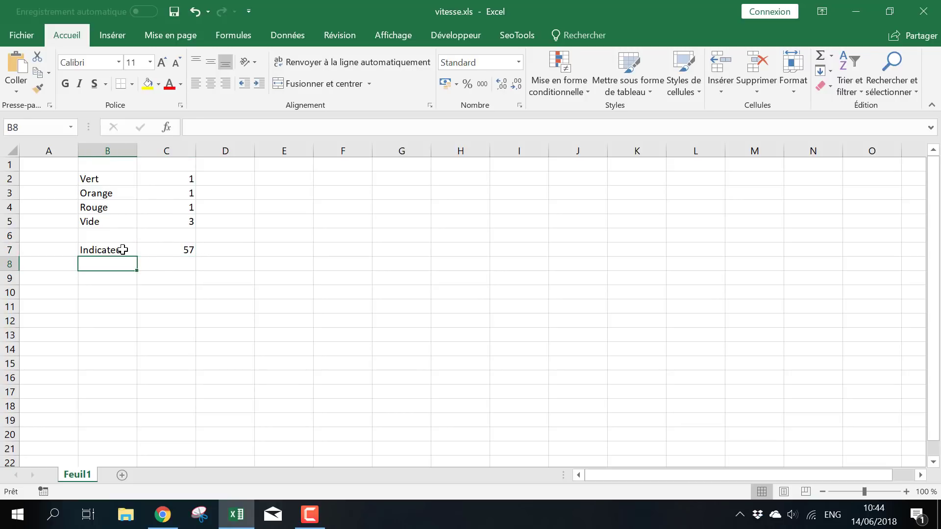
key("Up")
key("Right")
key("Down")
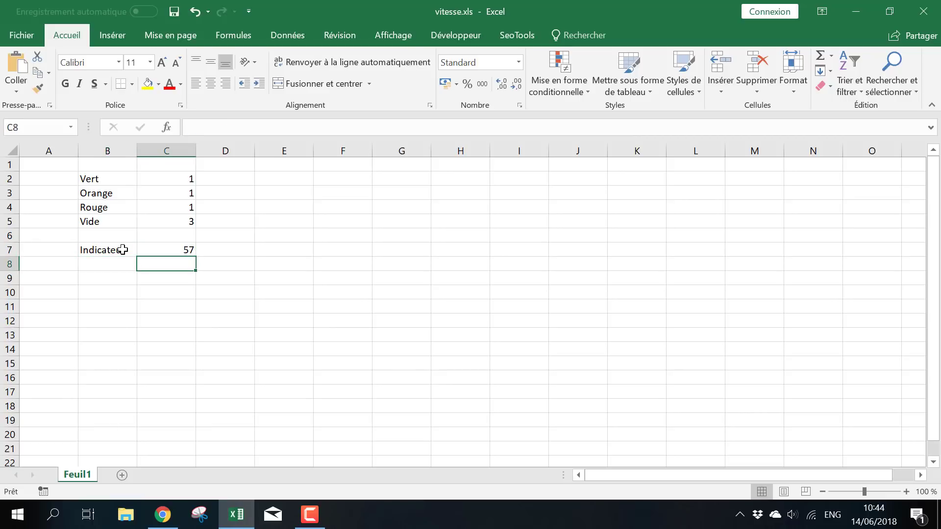
key("Up")
key("Left")
key("Down")
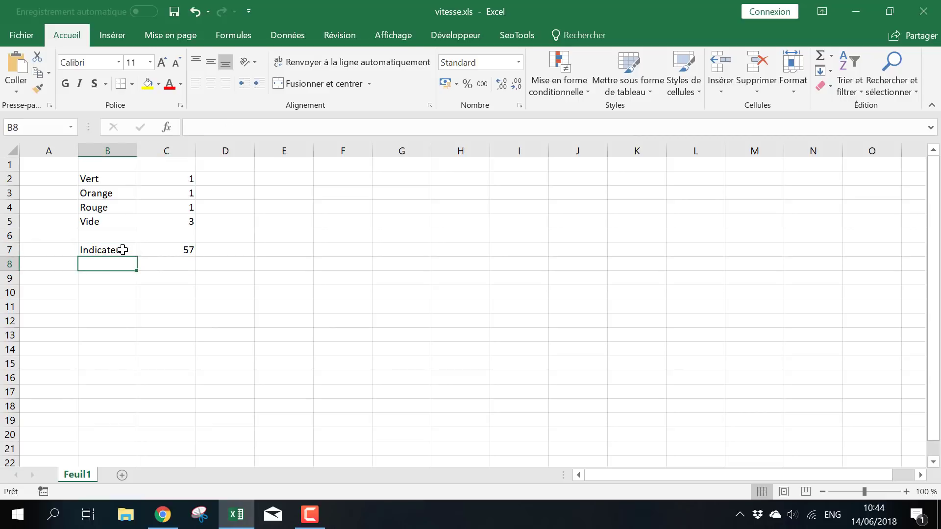
- Add the label Largeur in B8 with the value 2 in C8
type("La")
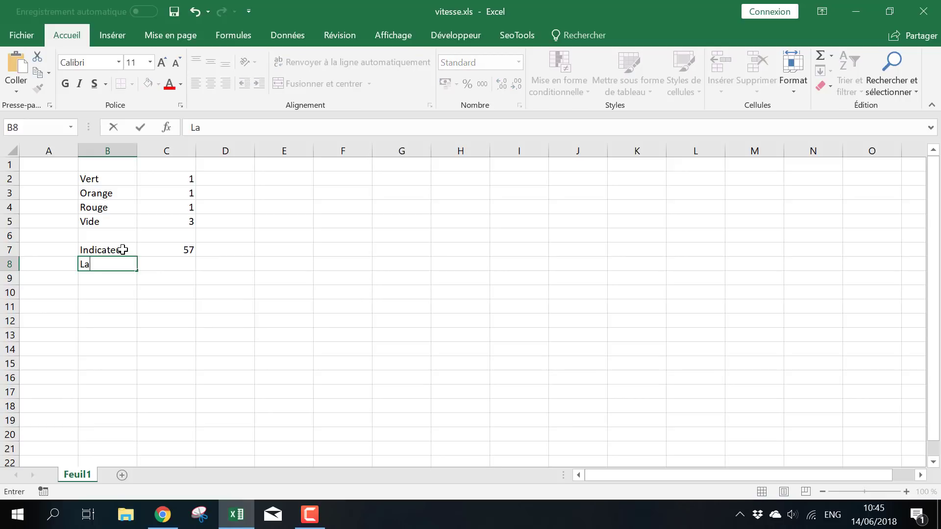
type("rgeurr")
key("BackSpace")
key("Tab")
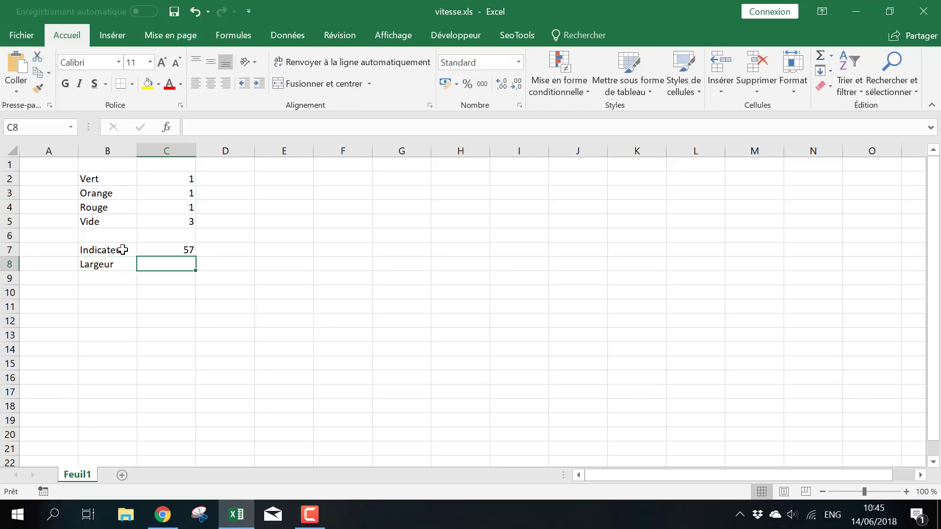
type("2")
key("Return")
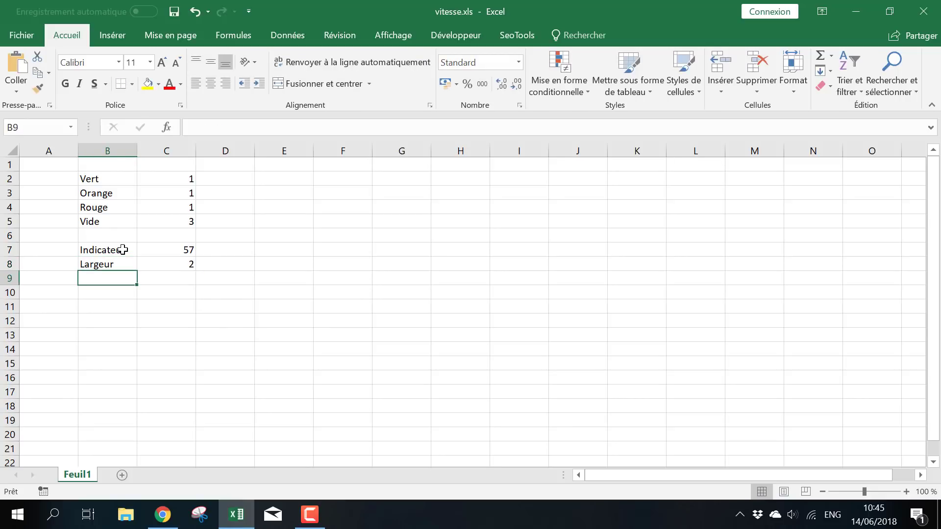
key("Up")
key("Right")
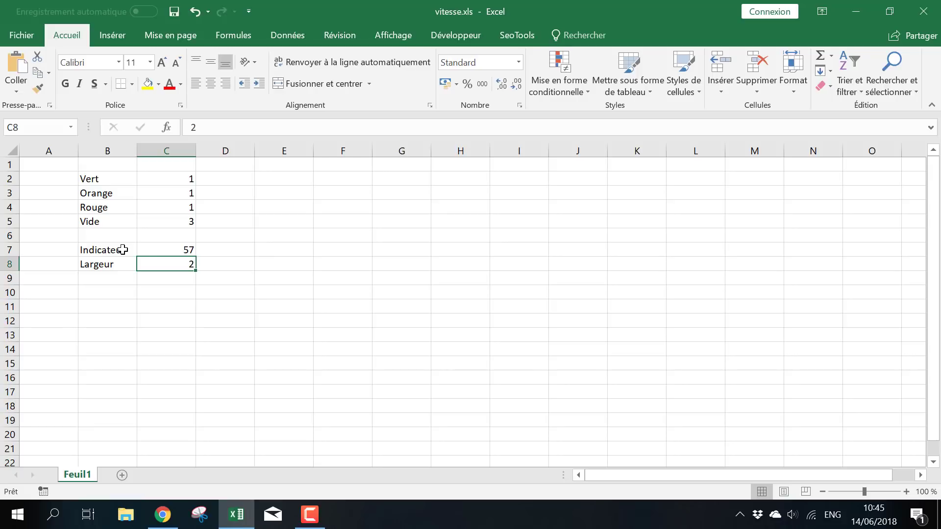
key("Down")
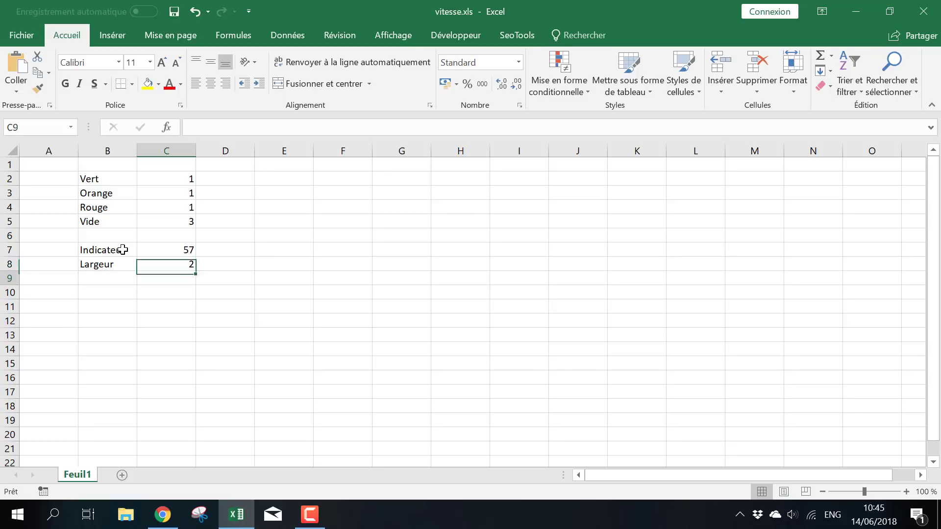
key("Left")
- Add Reste in B9 with a formula of 200 minus C8 and C7, giving 141
type("Re")
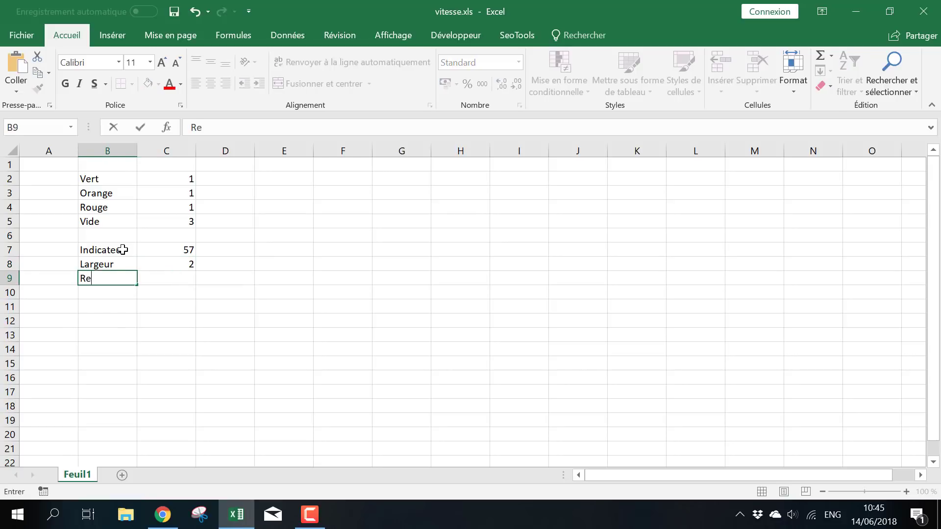
type("ste")
key("Return")
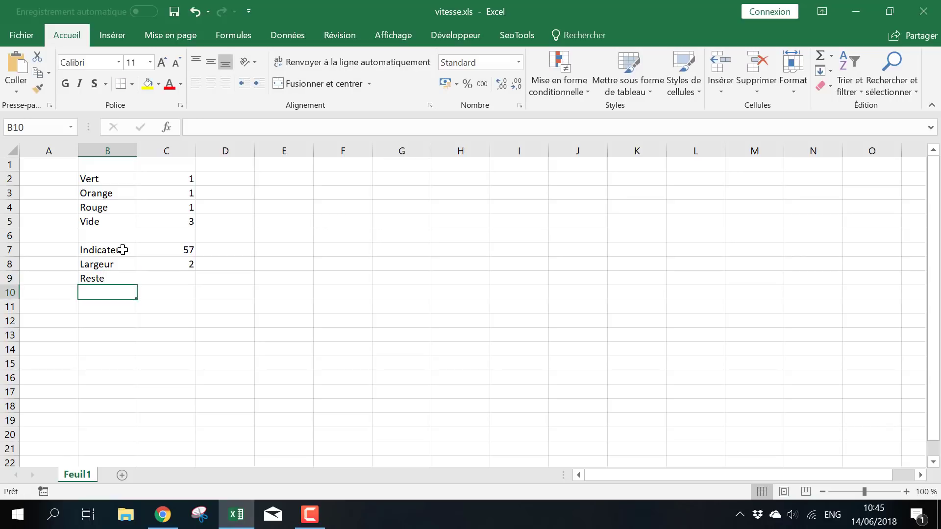
key("Up")
key("Right")
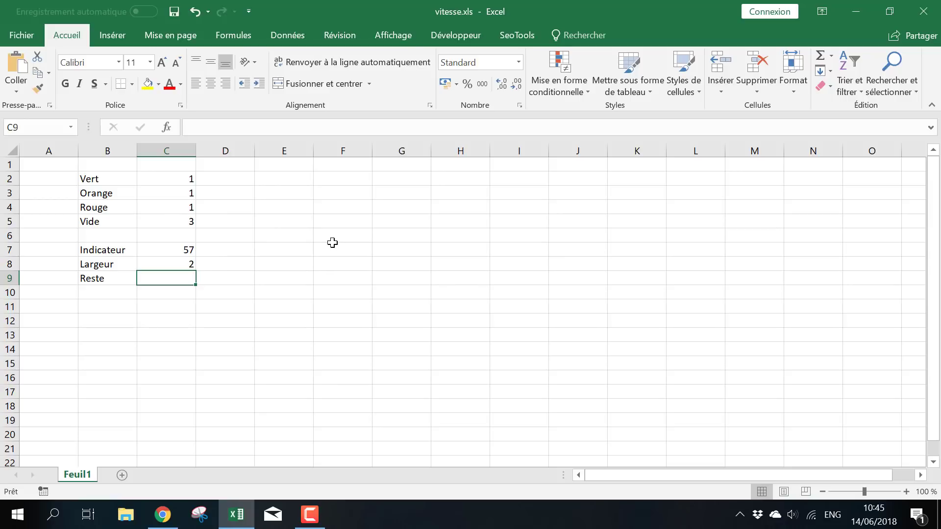
type("+2")
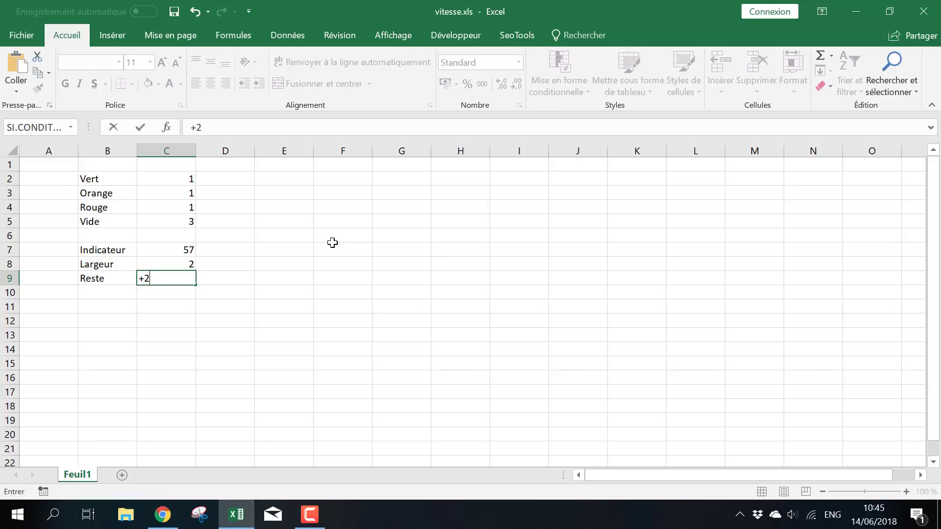
type("00-")
key("Up")
type("-")
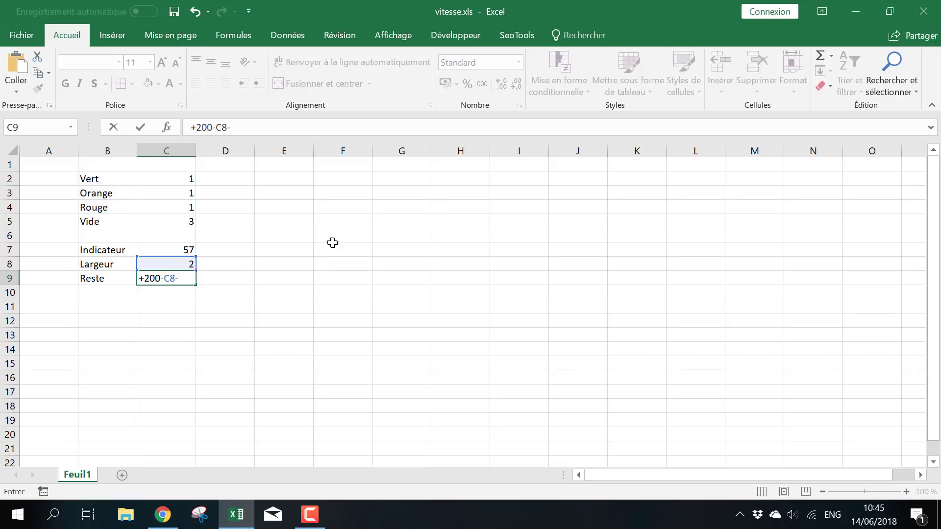
key("Up")
key("Up")
key("Return")
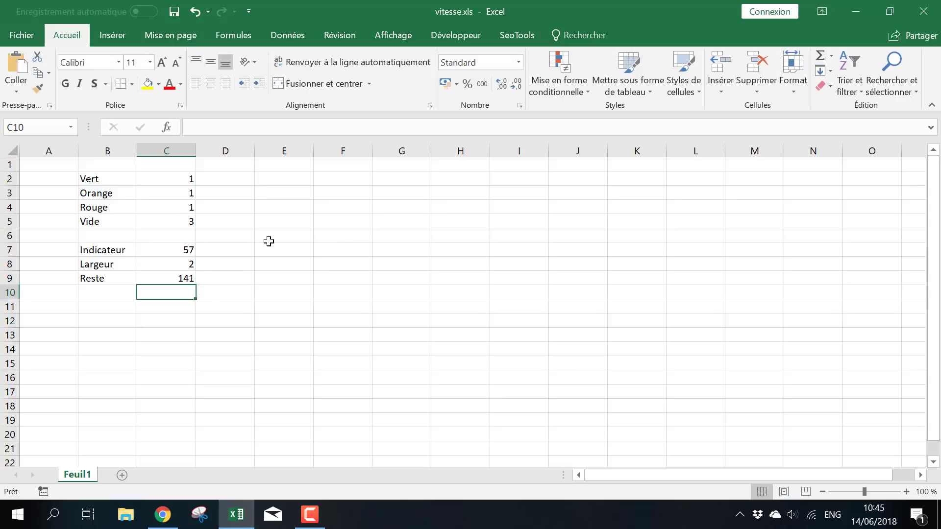
left_click(316, 294)
- Select F2 and insert an empty Anneau (doughnut) chart from the Insérer ribbon
left_click(343, 179)
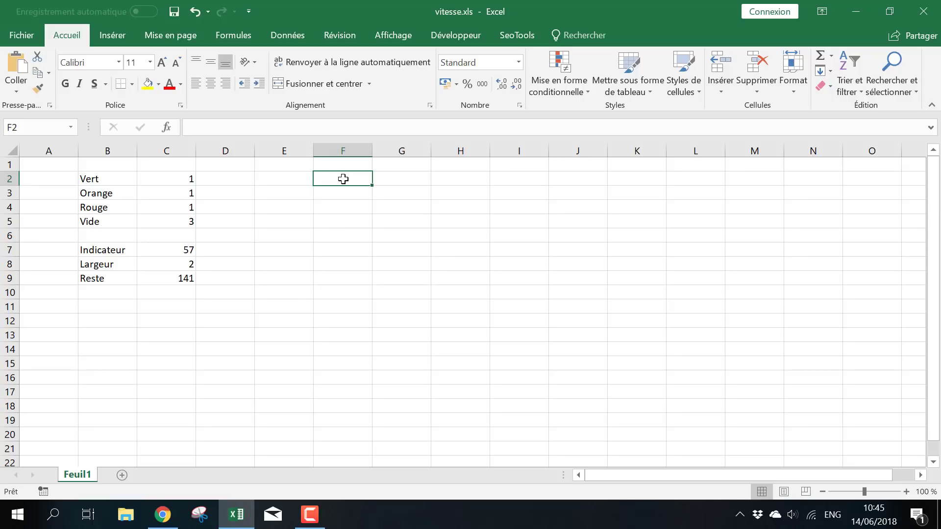
left_click(113, 35)
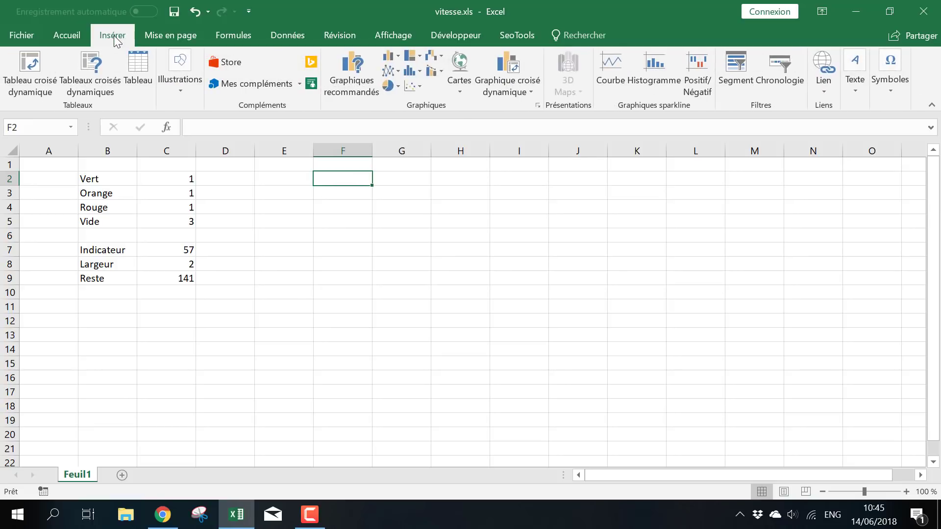
left_click(398, 87)
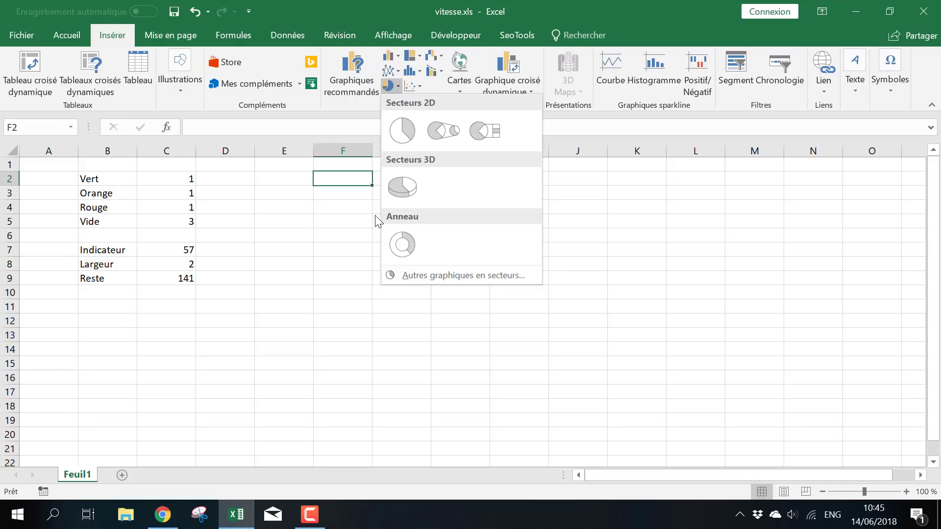
left_click(402, 244)
- Through Sélectionner des données, add one series from C2:C5 and a second from C7:C9
left_click_drag(515, 241, 557, 228)
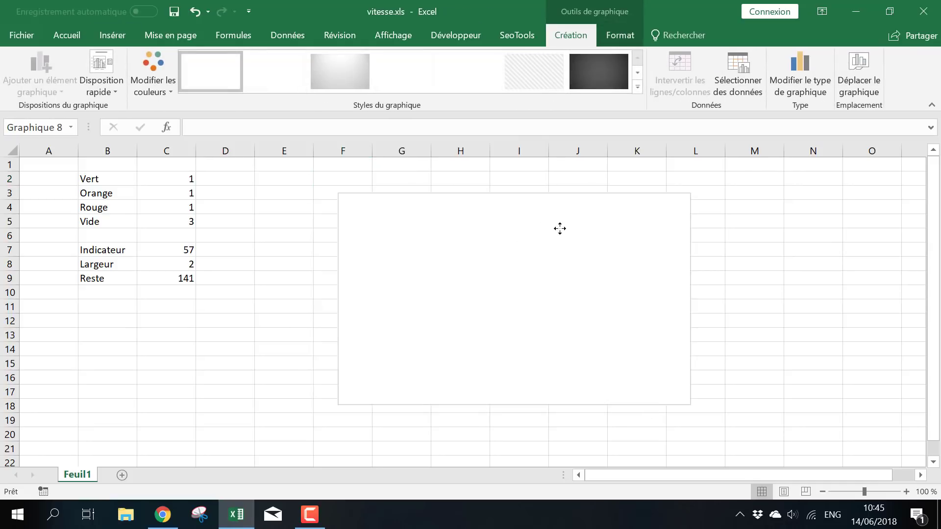
right_click(557, 229)
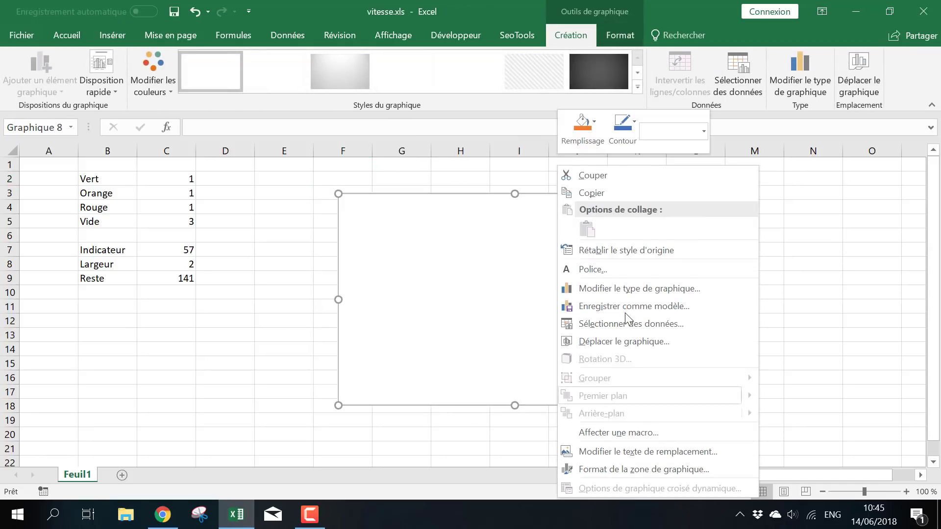
left_click(630, 324)
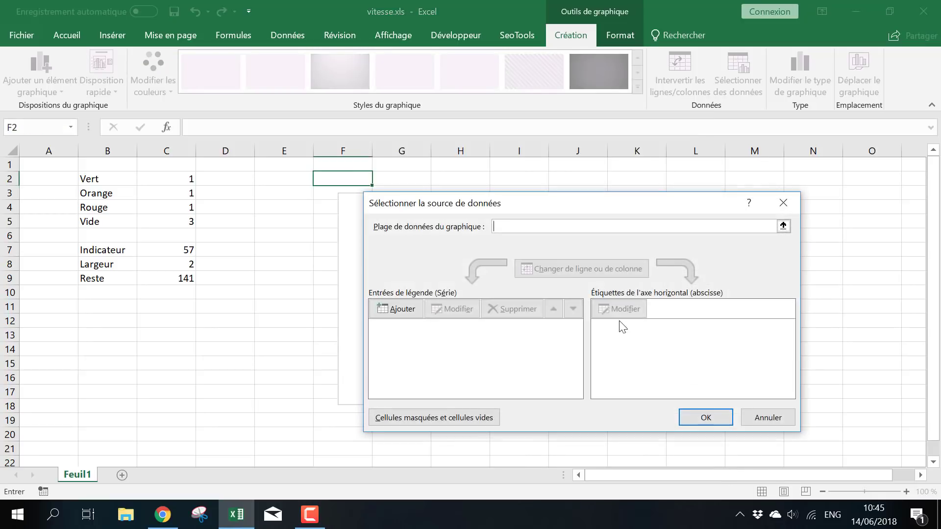
left_click(403, 310)
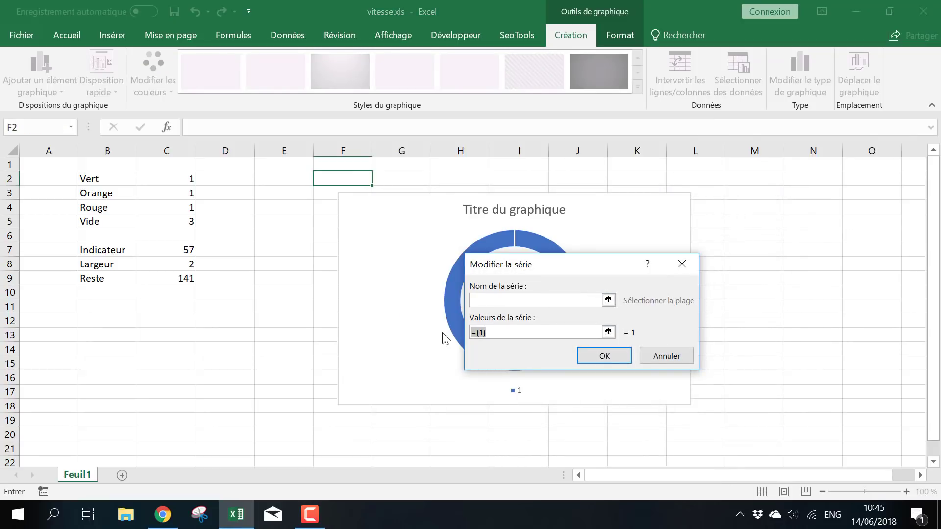
left_click_drag(175, 181, 181, 222)
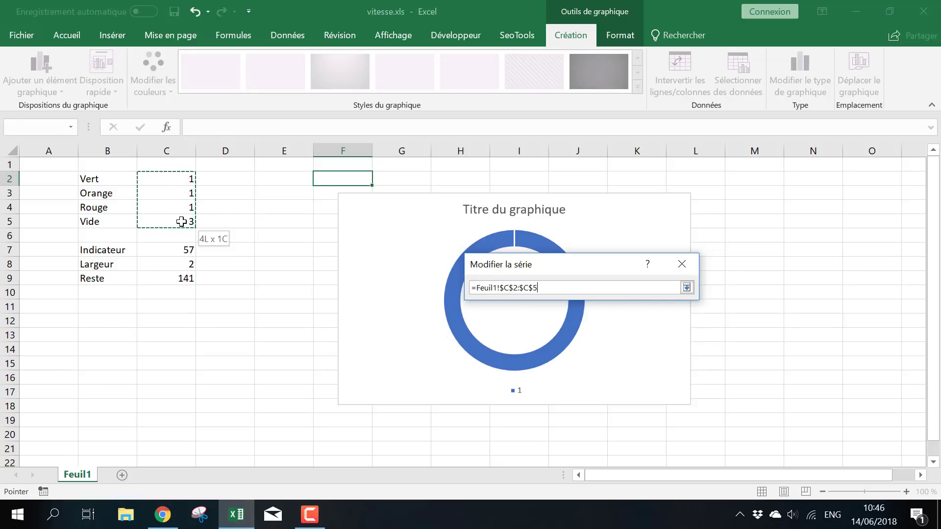
left_click(603, 296)
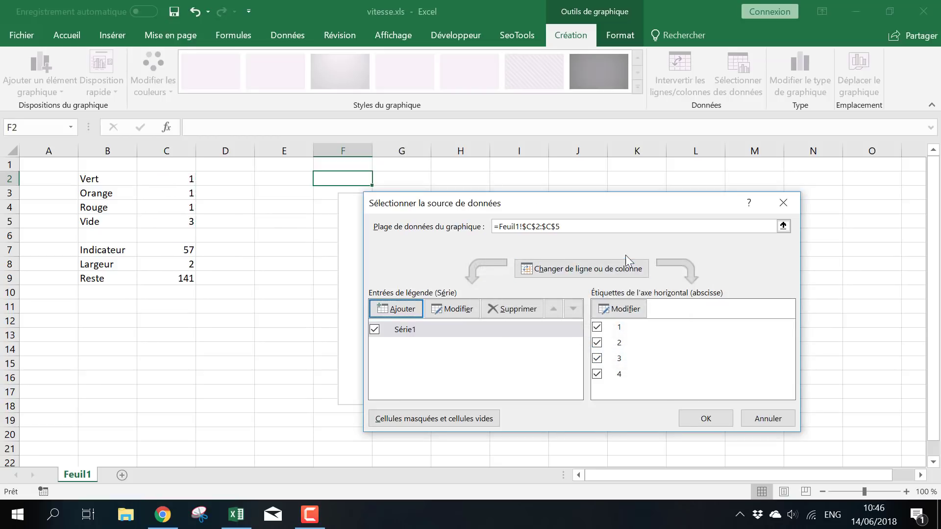
left_click(403, 309)
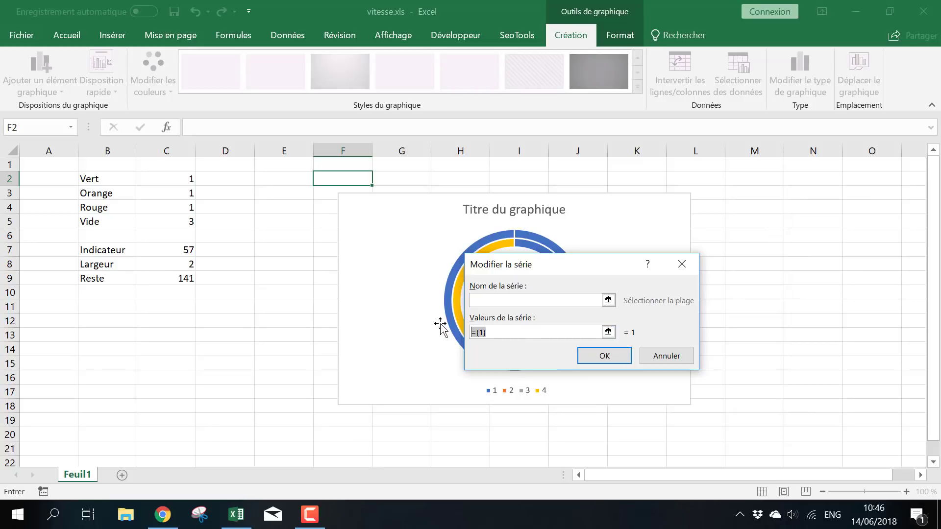
left_click_drag(173, 253, 181, 277)
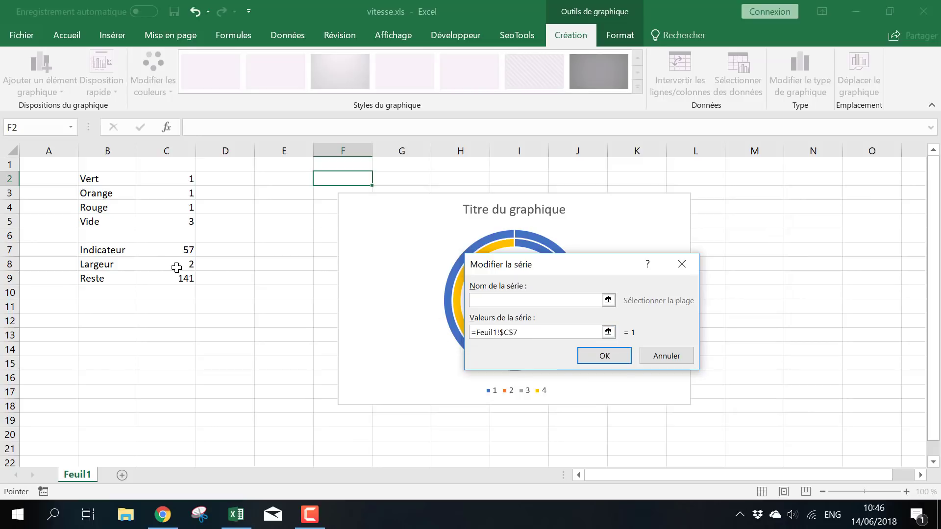
left_click(598, 363)
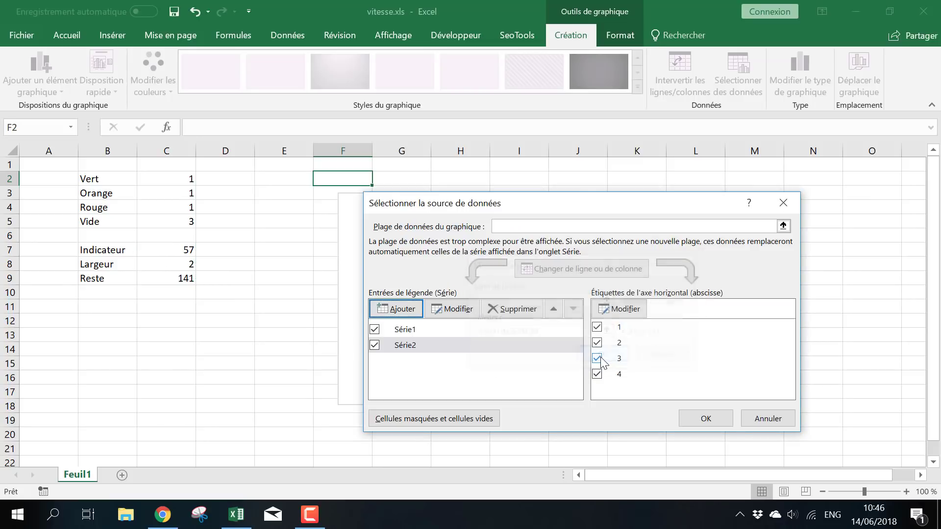
left_click(706, 419)
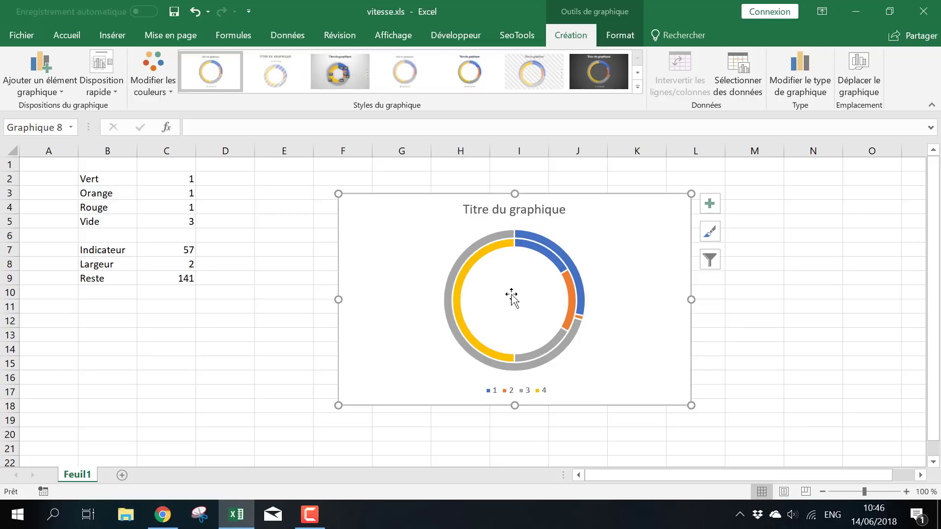
- Open Modifier le type de graphique for the whole chart and choose Graphique combiné
left_click(578, 282)
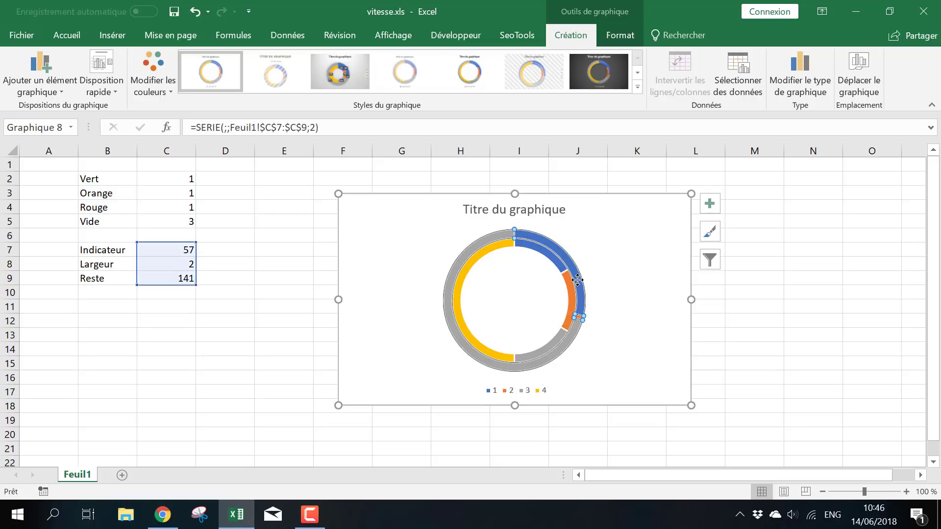
right_click(578, 281)
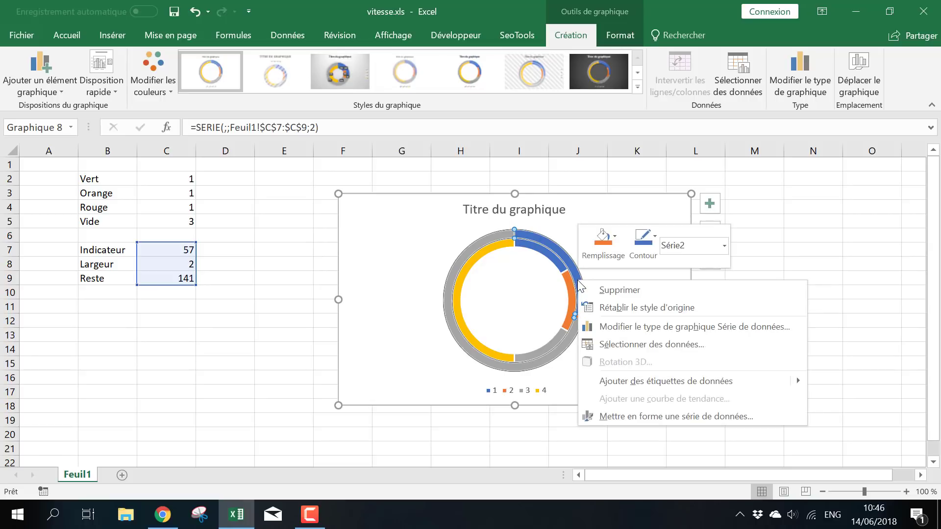
key("Escape")
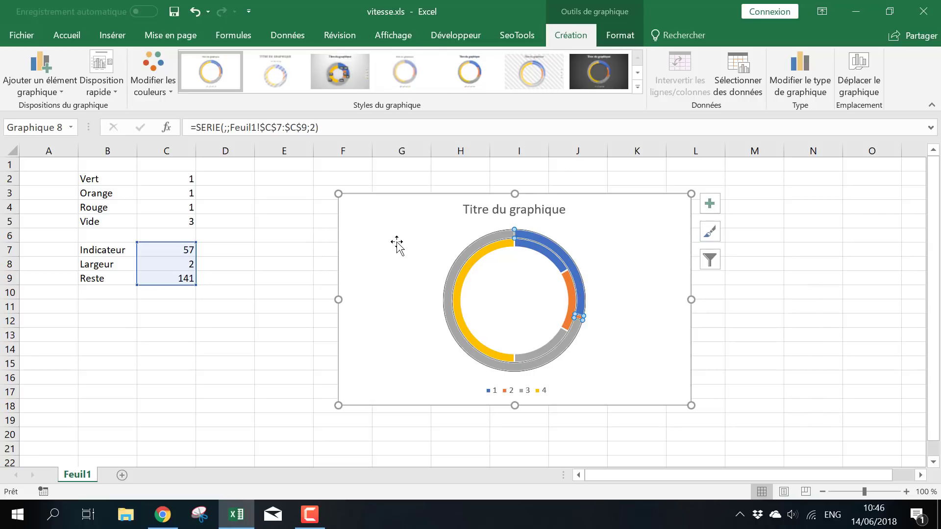
left_click(363, 224)
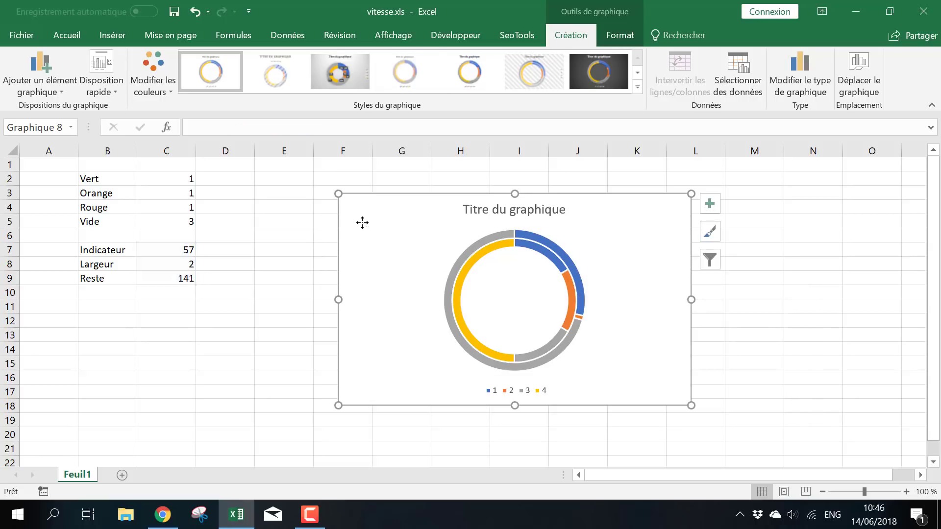
right_click(416, 236)
left_click(468, 290)
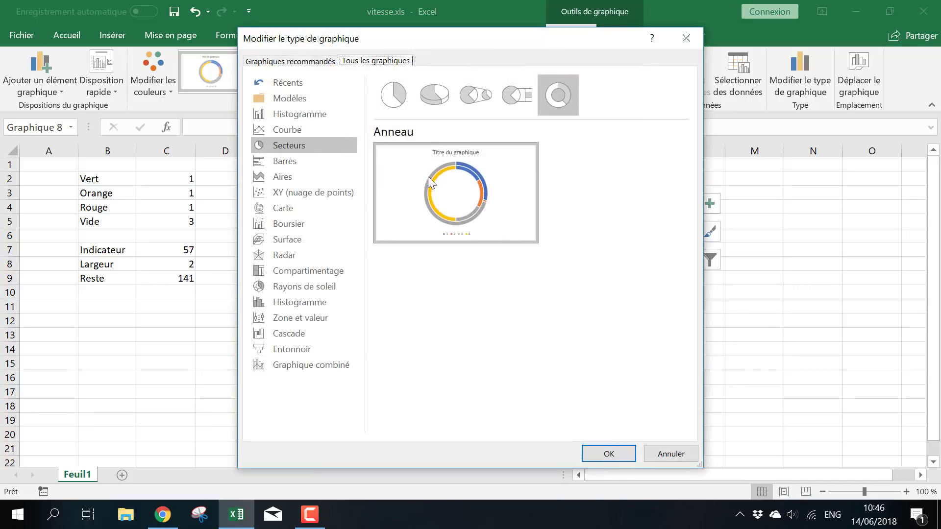
left_click(339, 364)
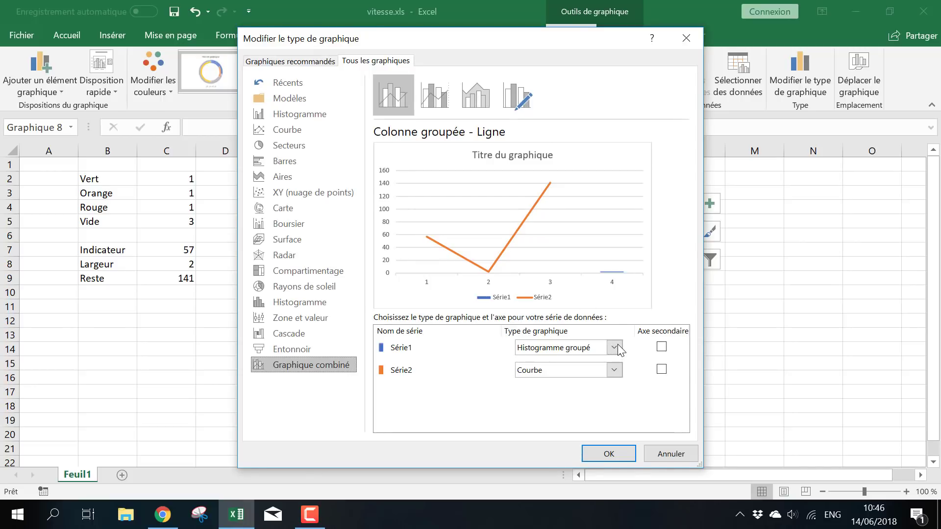
- Set Série1's chart type to Anneau in the combination settings
left_click(618, 344)
left_click_drag(685, 211, 680, 321)
left_click(659, 164)
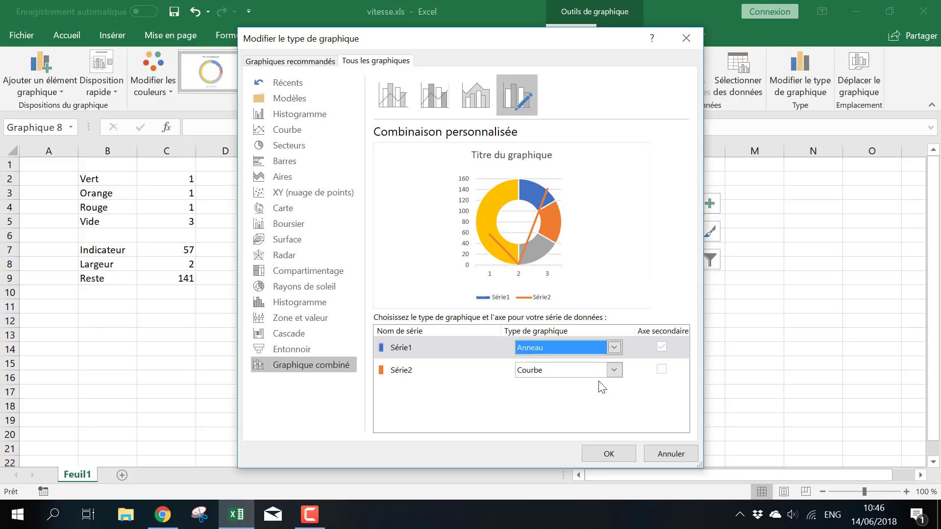
left_click(614, 370)
left_click_drag(683, 225, 675, 339)
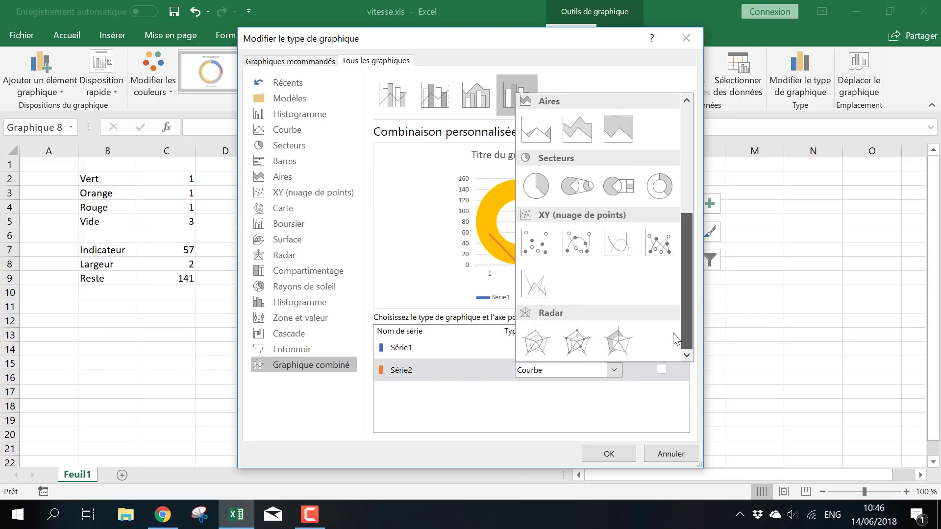
- Set Série2 to Secteurs, put only Série2 on the secondary axis, and apply
left_click(536, 186)
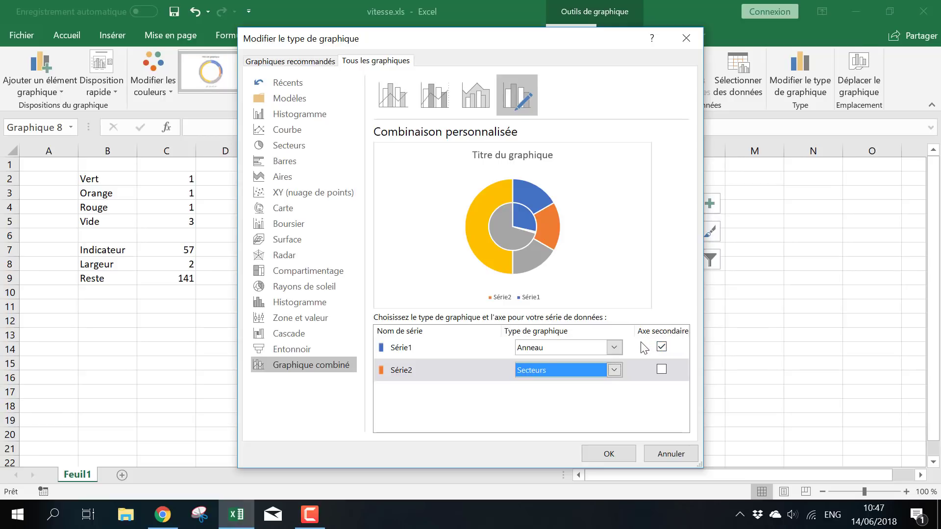
left_click(661, 370)
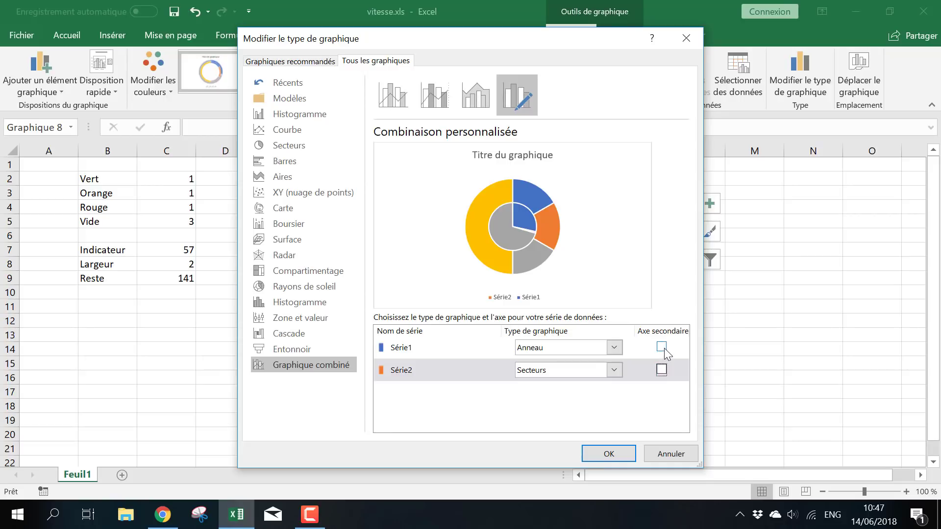
left_click(662, 371)
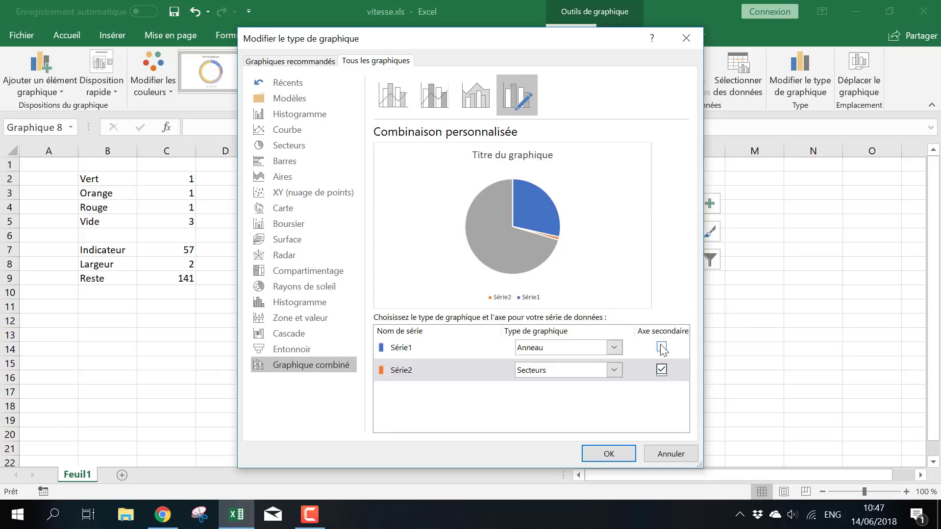
left_click(661, 370)
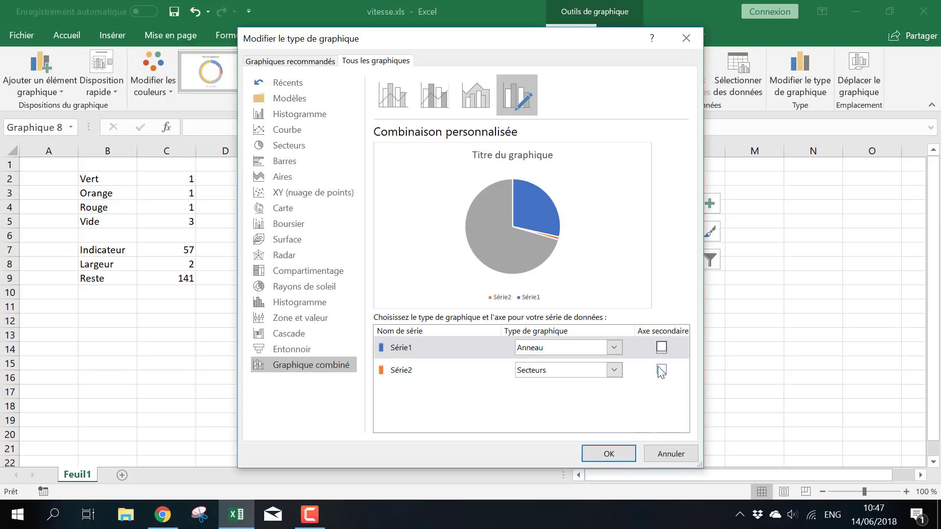
left_click(662, 347)
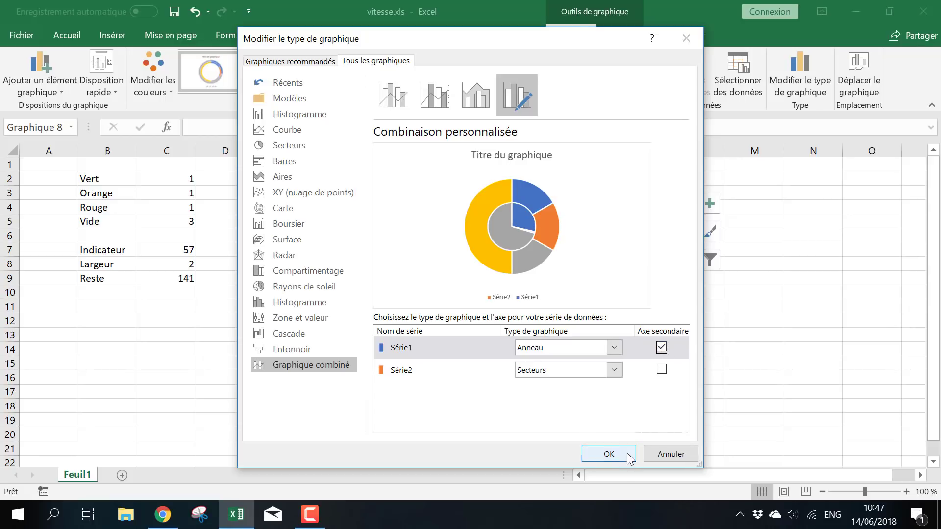
left_click(662, 373)
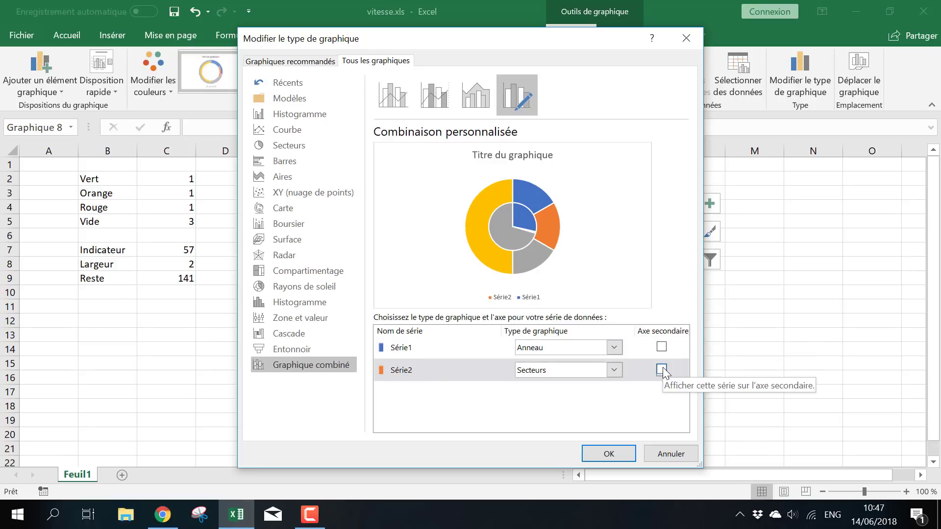
left_click(662, 370)
left_click(622, 452)
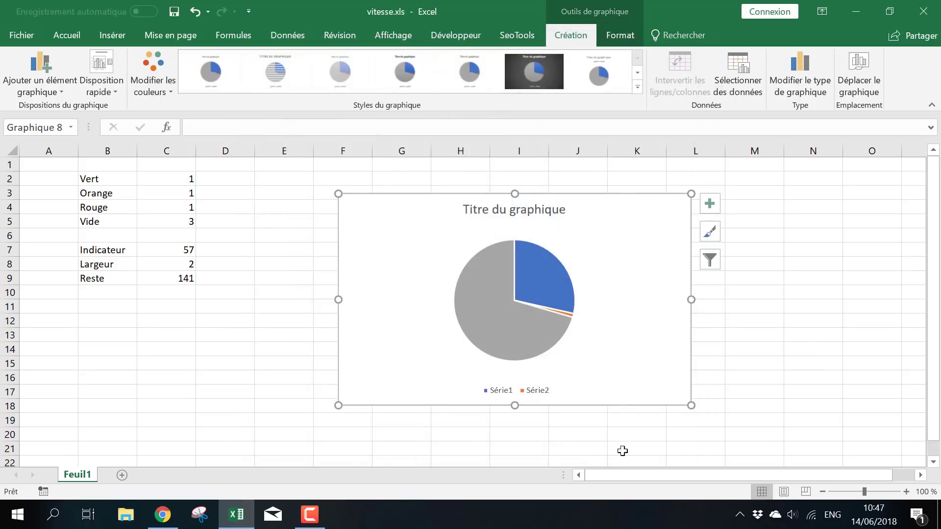
- Open Format Data Series for the Série2 pie and set its first-slice angle to 270°
left_click(543, 273)
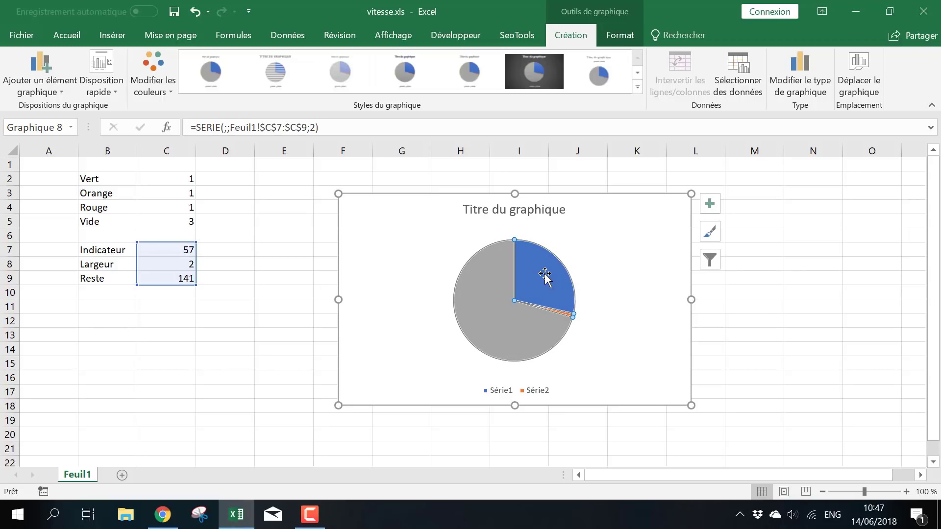
right_click(545, 273)
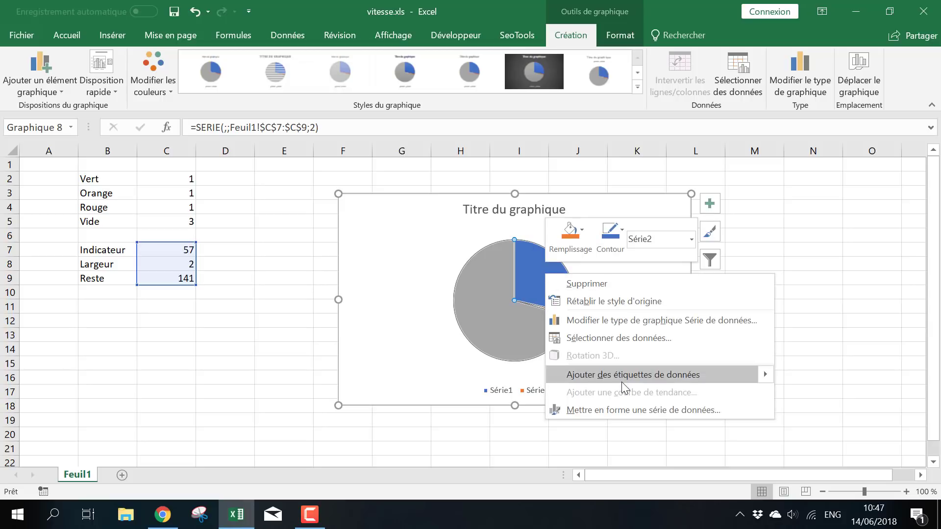
left_click(633, 411)
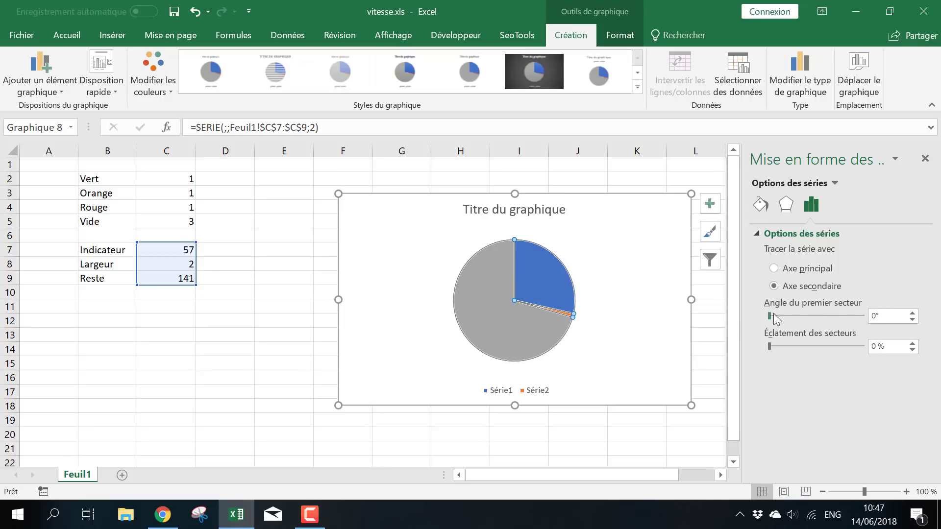
mouse_move(500, 316)
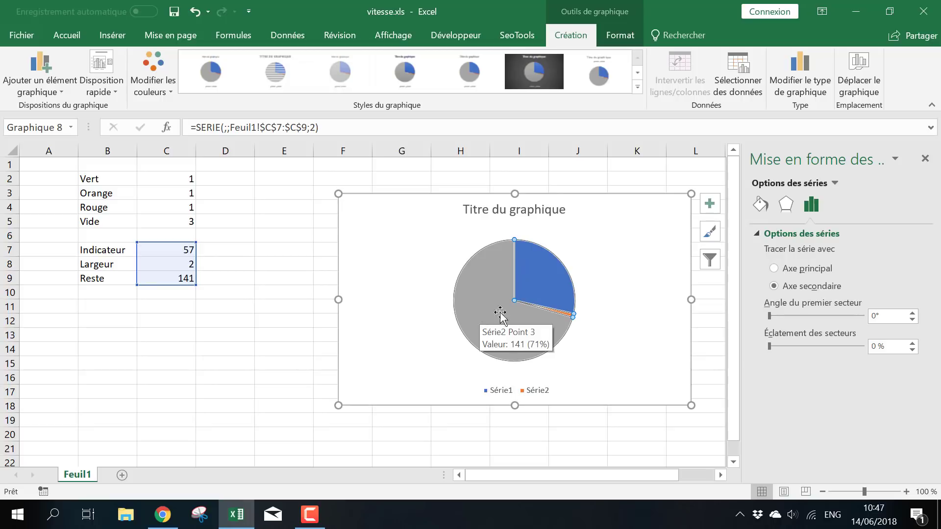
left_click(874, 318)
type("270")
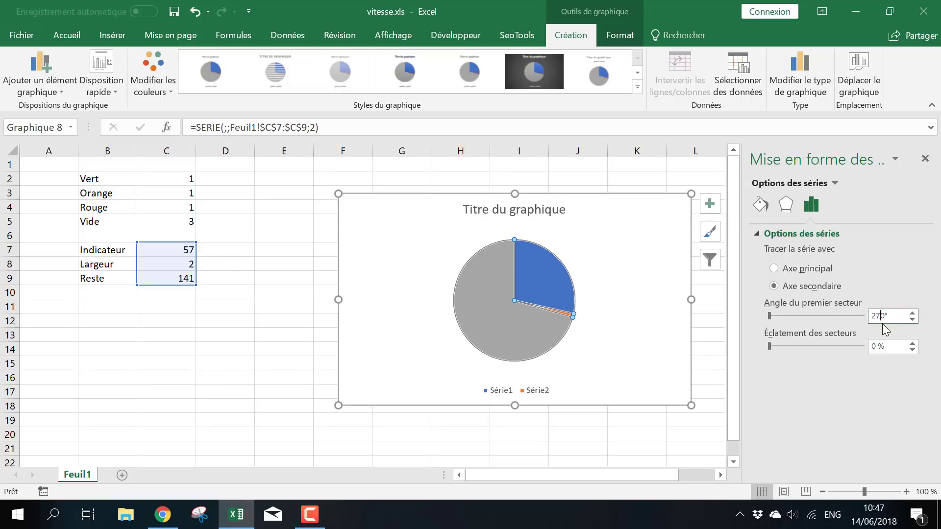
key("Tab")
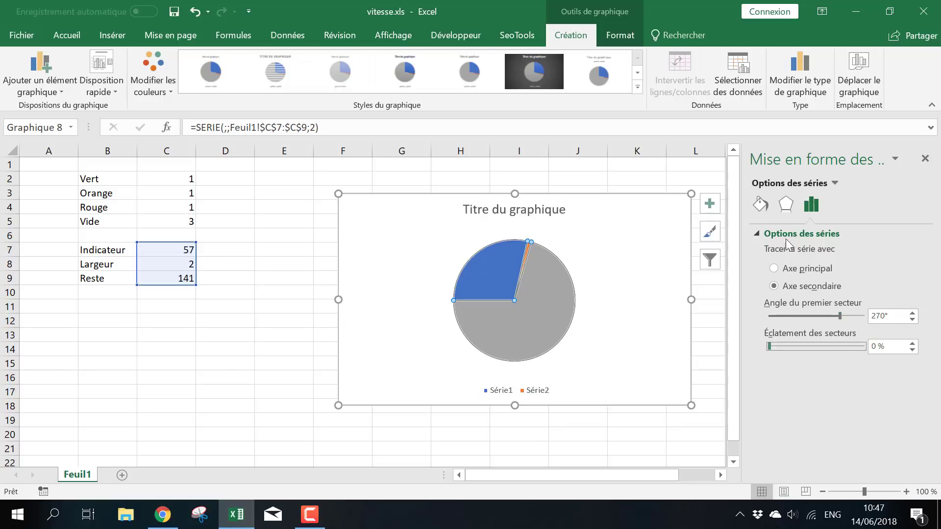
- Set No fill on the pie's large blue and grey slices
left_click(766, 210)
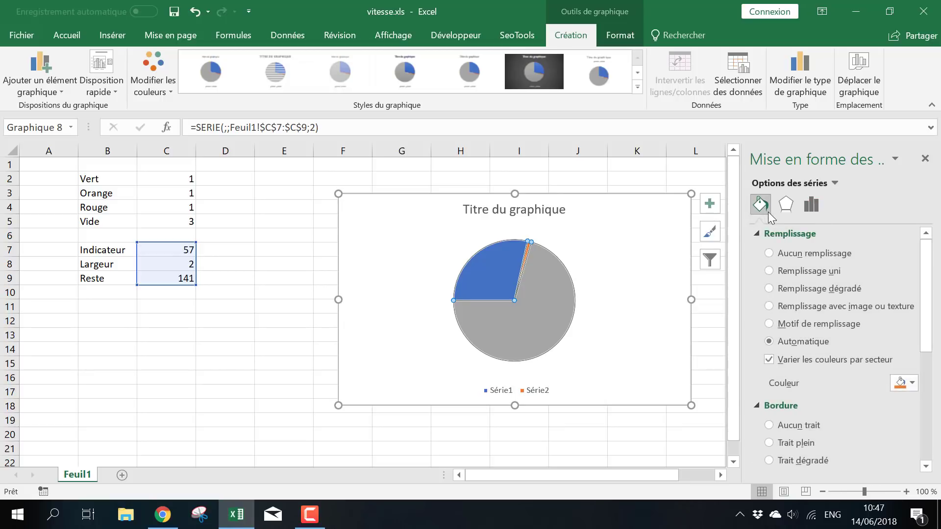
left_click(804, 271)
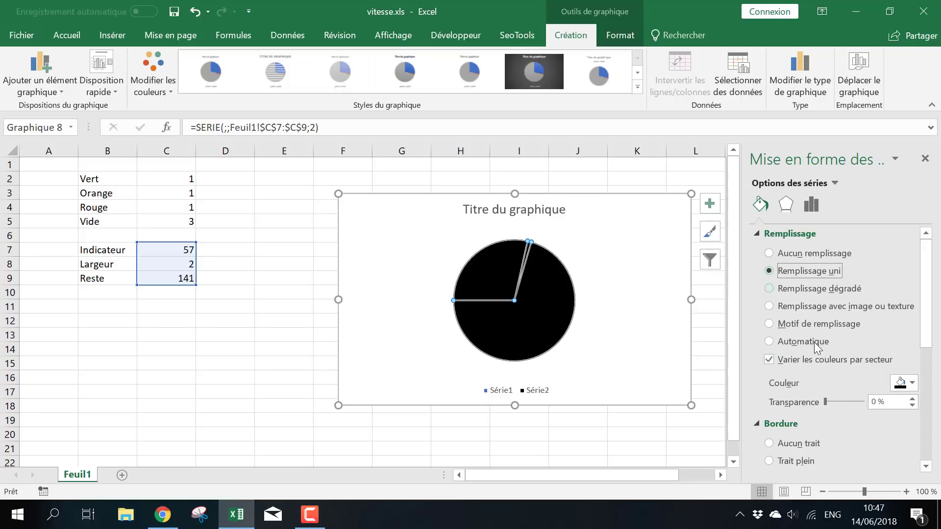
left_click(806, 343)
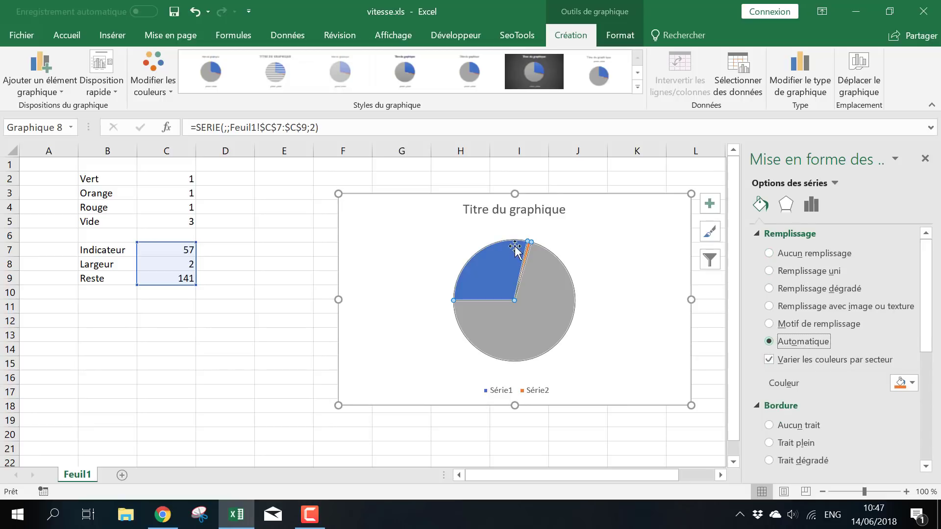
left_click(493, 269)
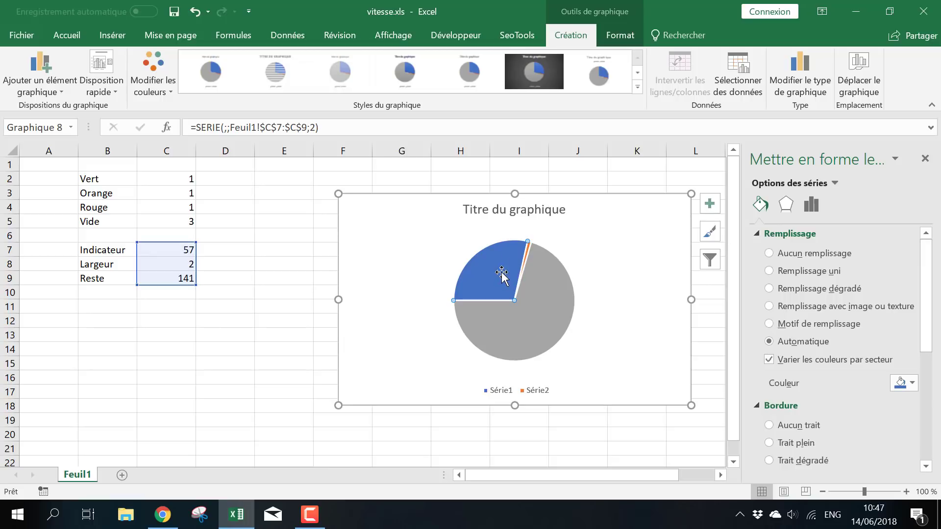
left_click(904, 384)
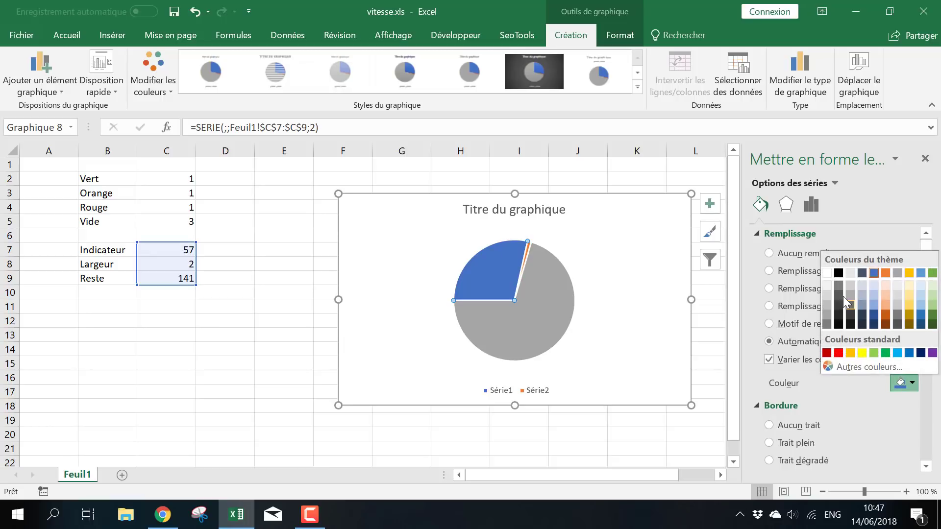
left_click(904, 383)
left_click(797, 255)
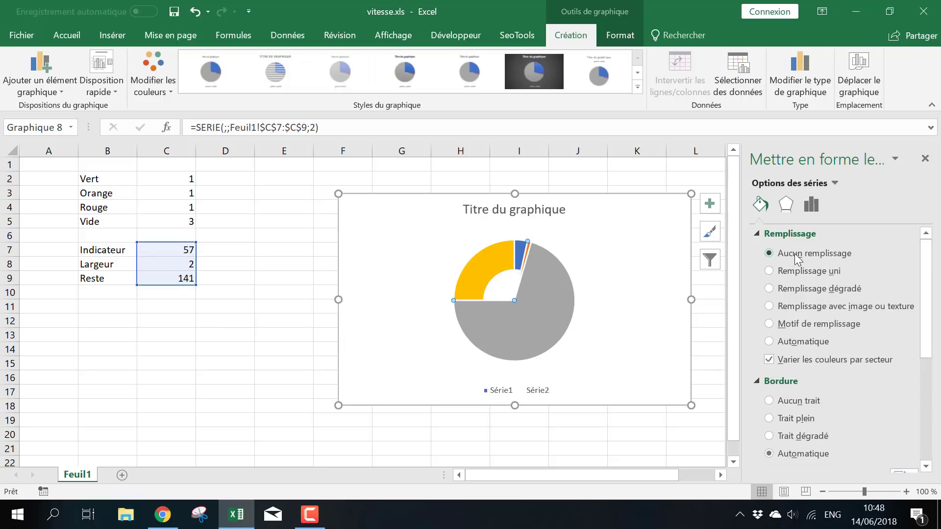
left_click(543, 272)
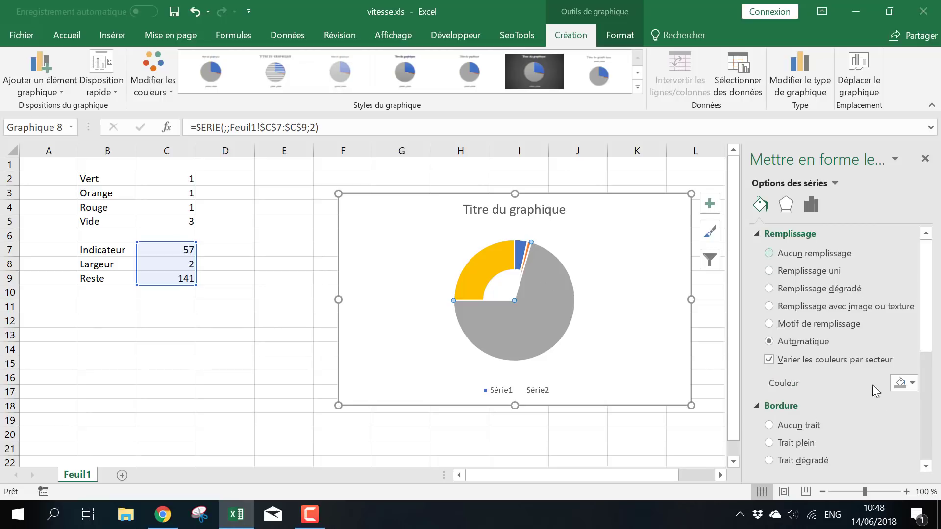
left_click(803, 253)
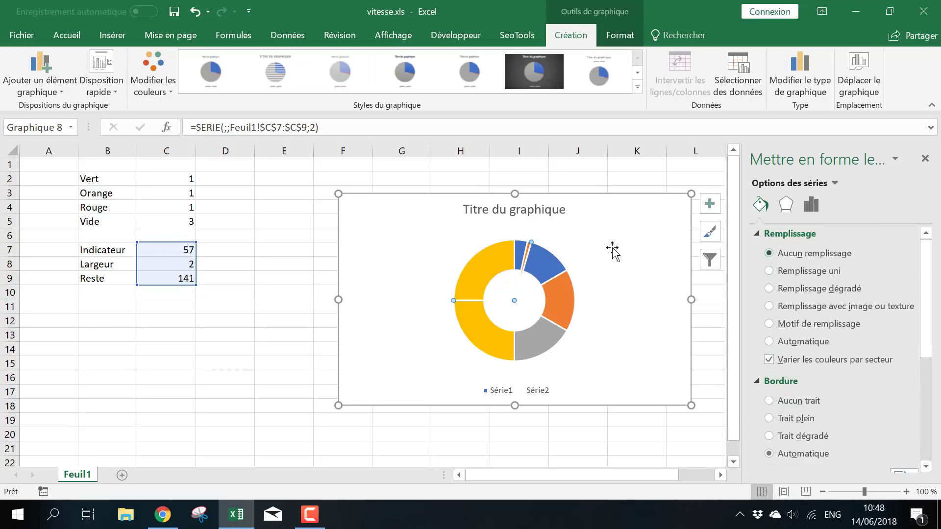
- Give the thin needle slice a solid black fill and no border
left_click(527, 250)
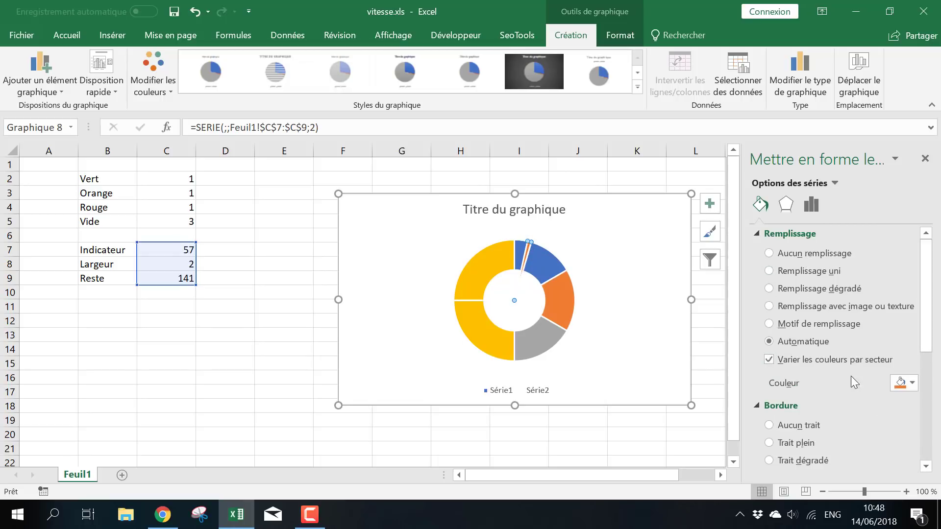
left_click(902, 384)
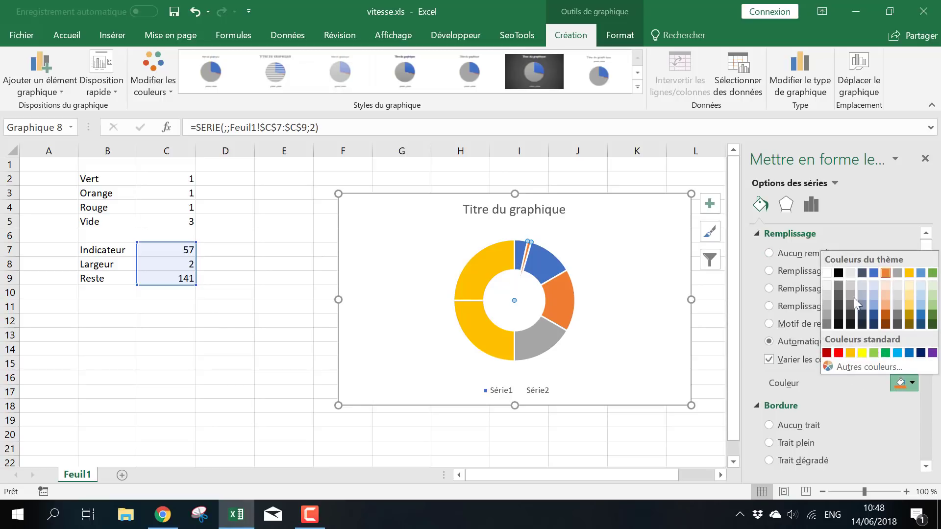
left_click(839, 273)
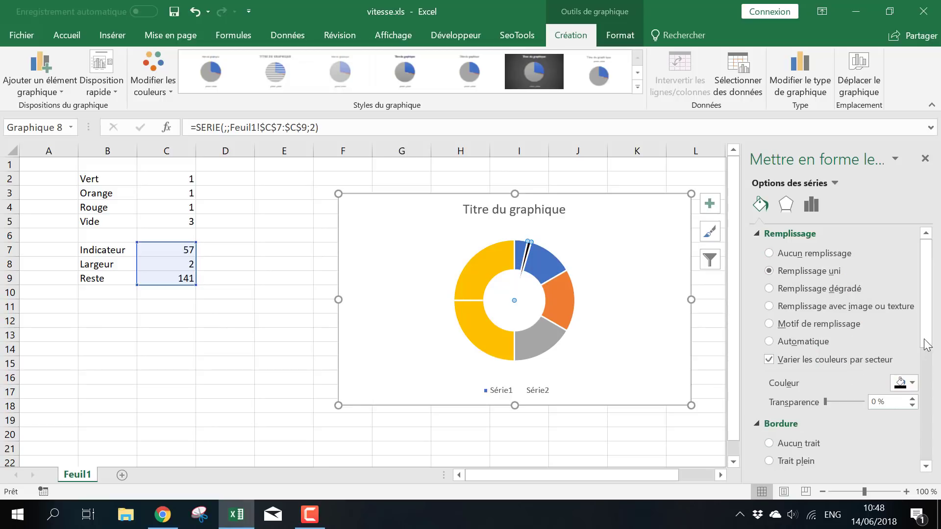
scroll(927, 332, "down", 3)
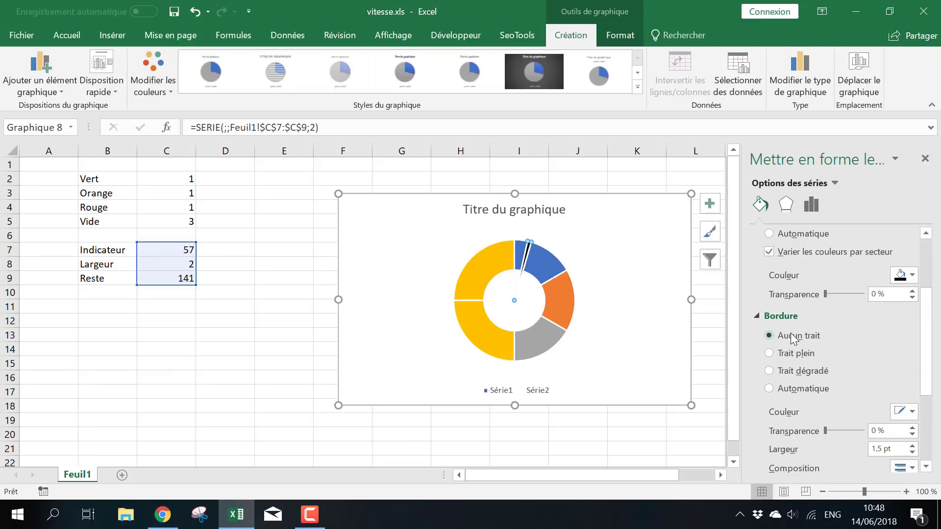
left_click(790, 334)
- Remove the borders from the rest of the pie series
left_click(483, 269)
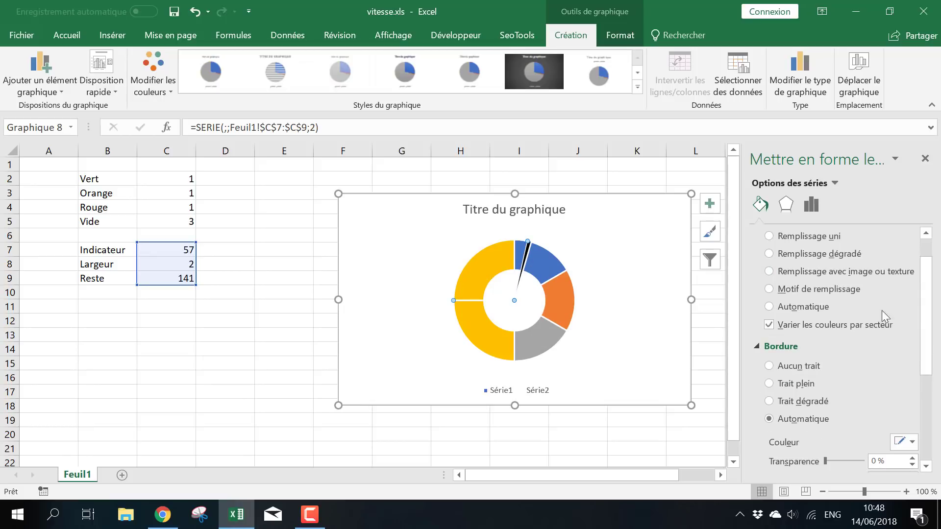
left_click(800, 366)
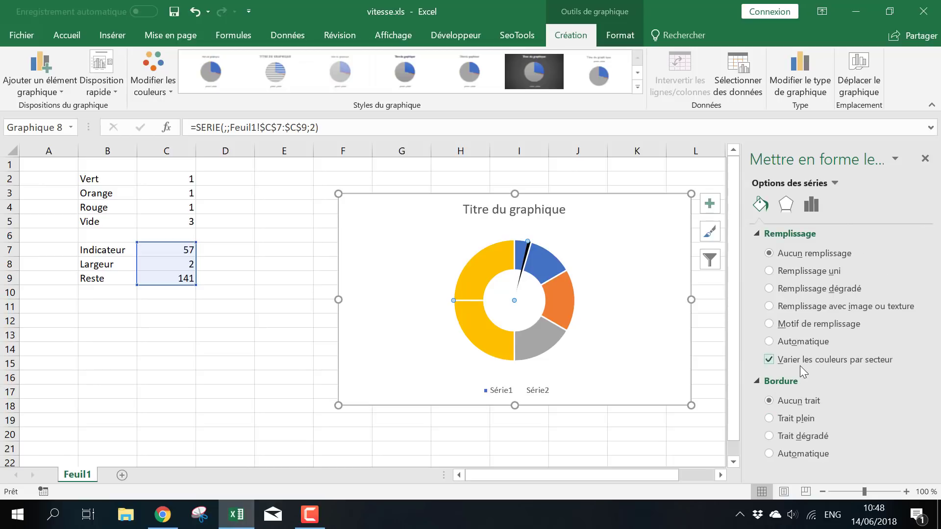
left_click(537, 275)
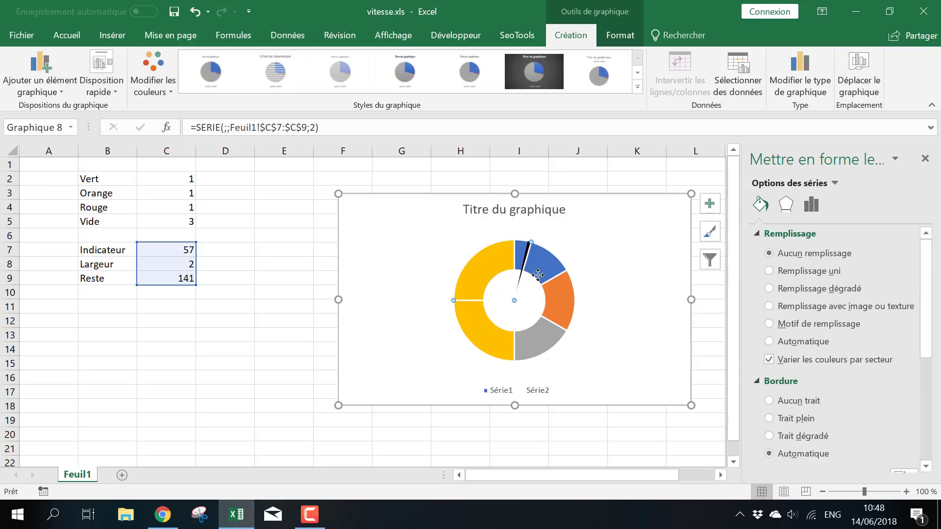
left_click(802, 401)
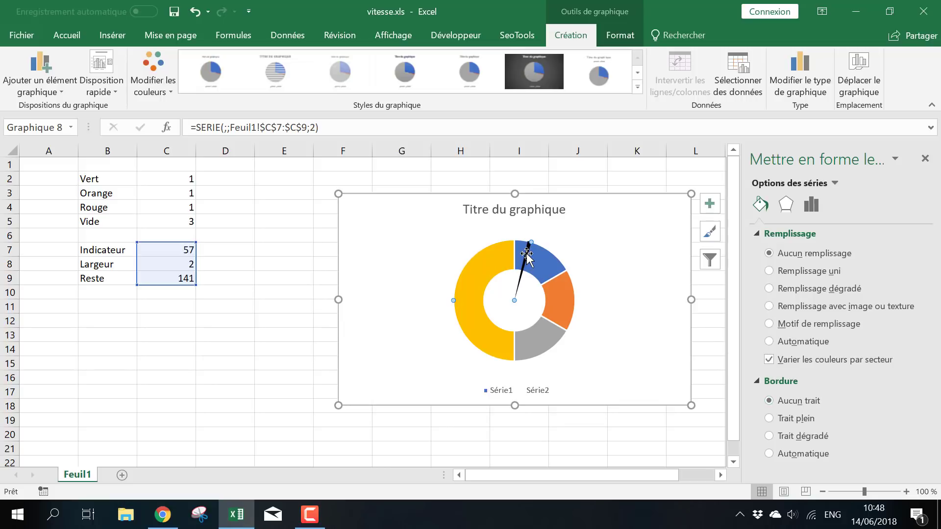
left_click(527, 256)
left_click(495, 299)
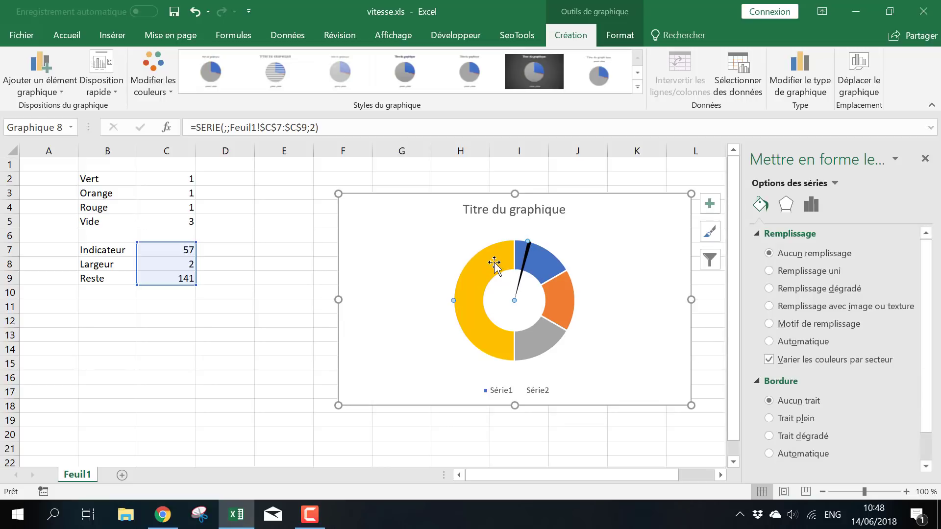
left_click(559, 287)
left_click(560, 289)
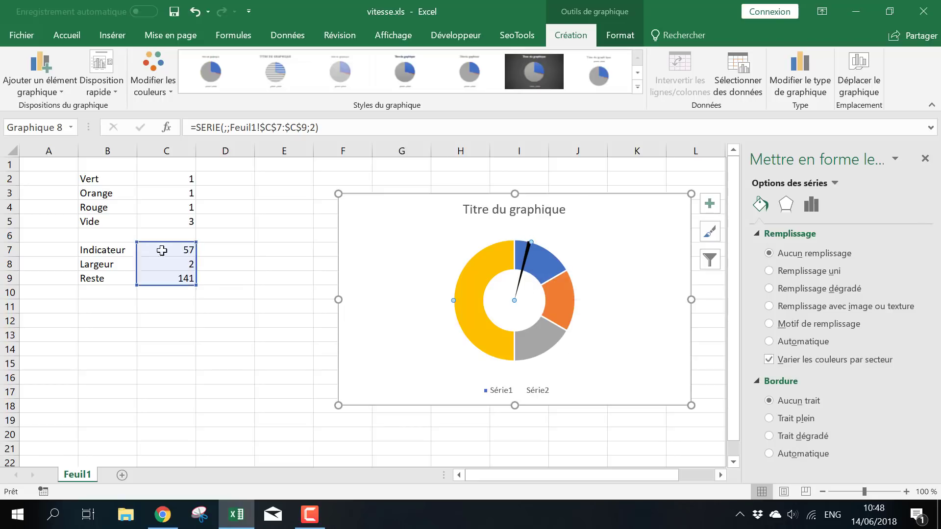
left_click(564, 294)
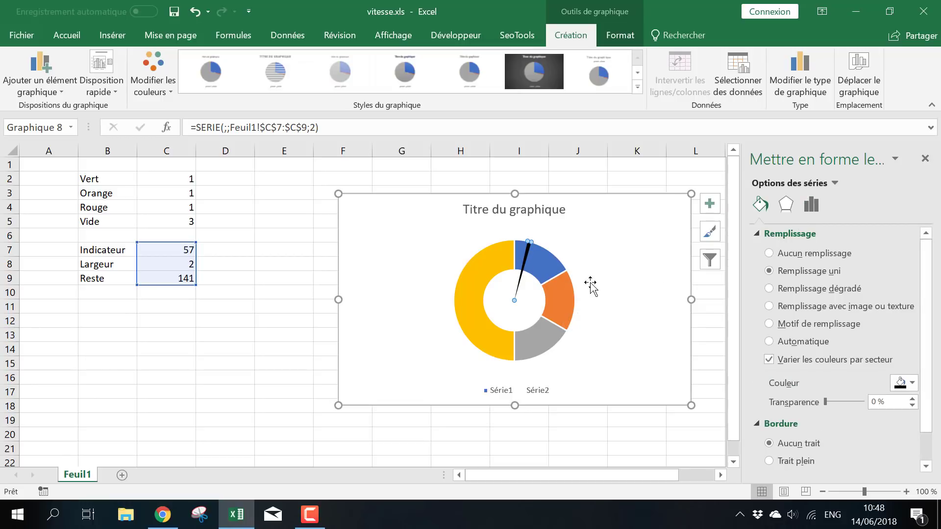
- Set the doughnut series' Angle of first slice to 270° in Series Options
left_click(814, 200)
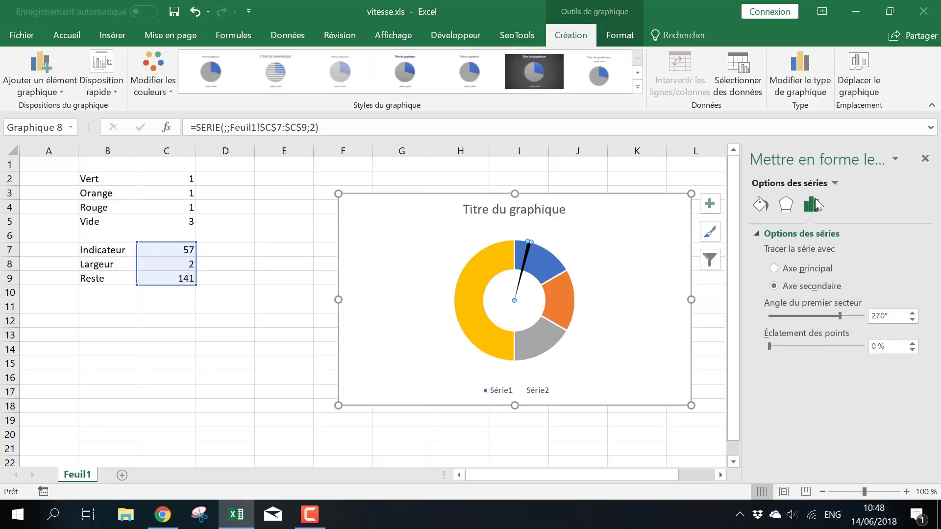
left_click(801, 270)
left_click(557, 299)
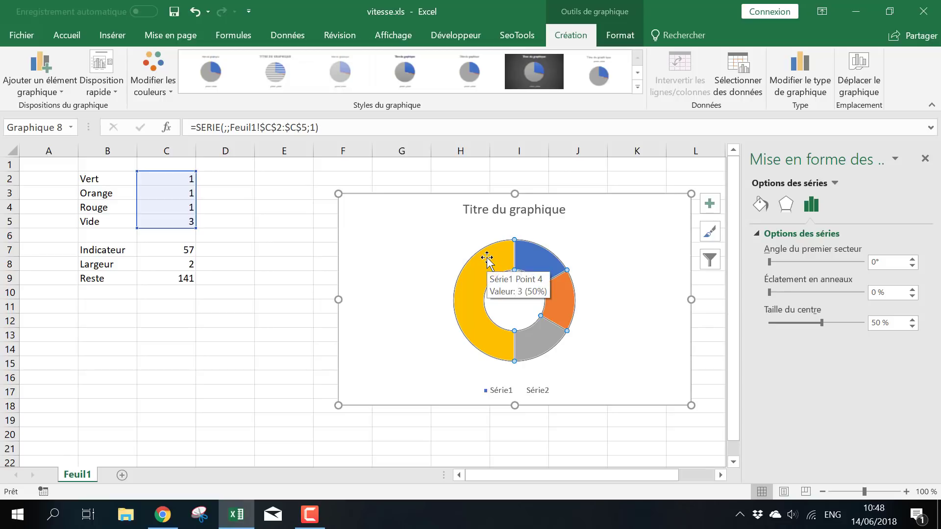
left_click(540, 267)
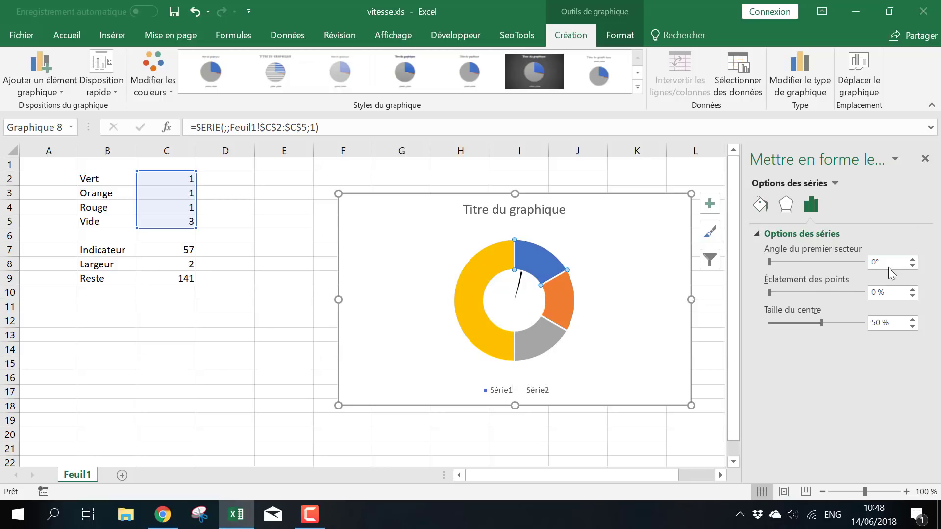
double_click(875, 263)
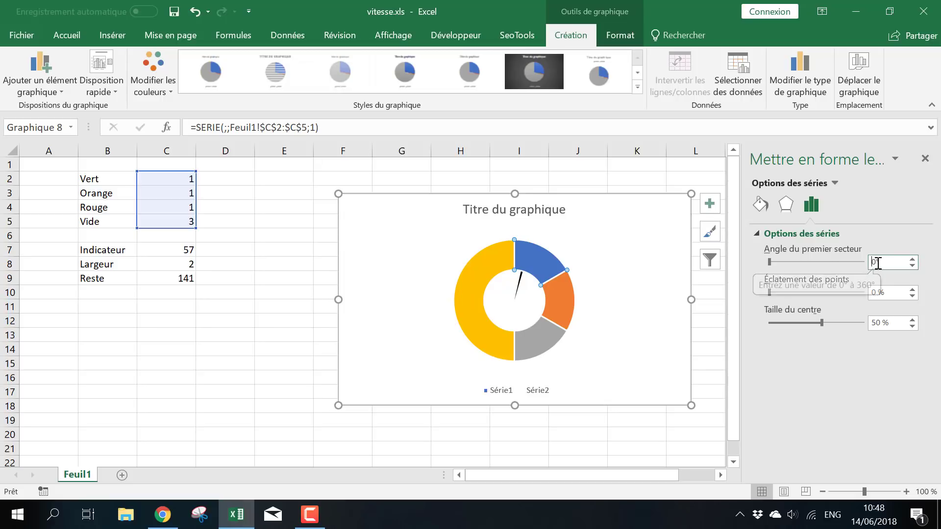
type("270")
key("Tab")
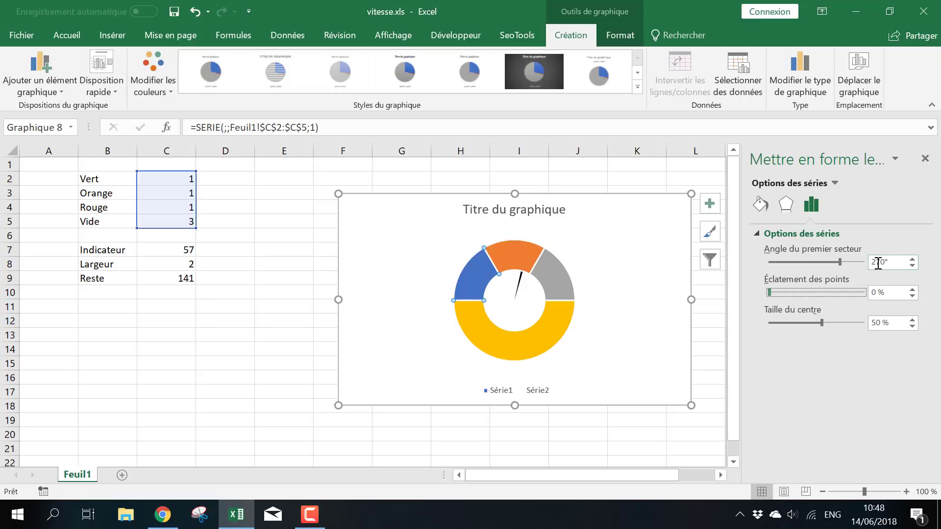
- Recolour the doughnut segments green, orange and dark red
left_click(762, 205)
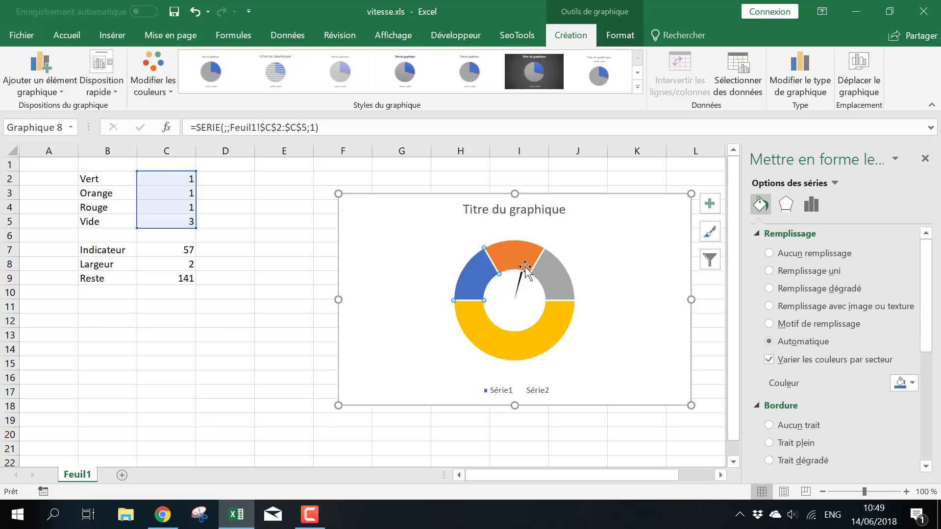
left_click(909, 391)
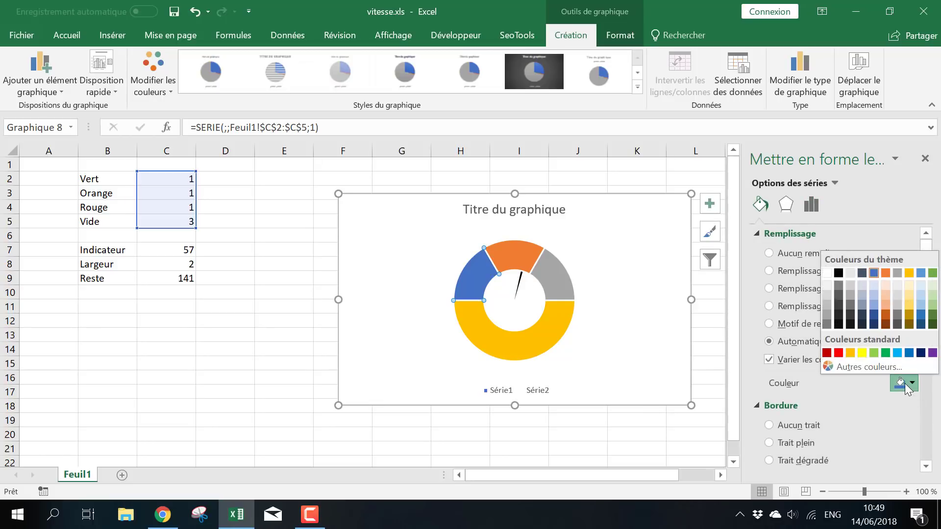
left_click(932, 272)
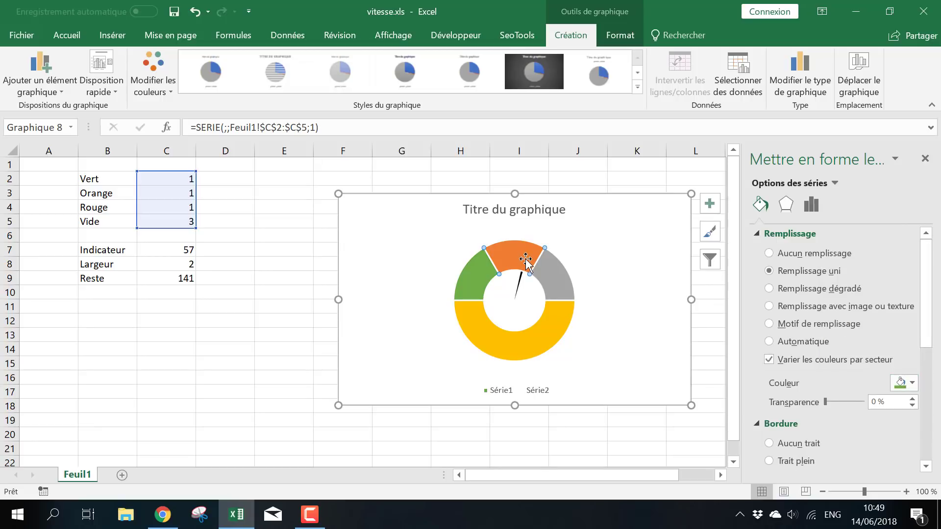
left_click(557, 273)
left_click(913, 384)
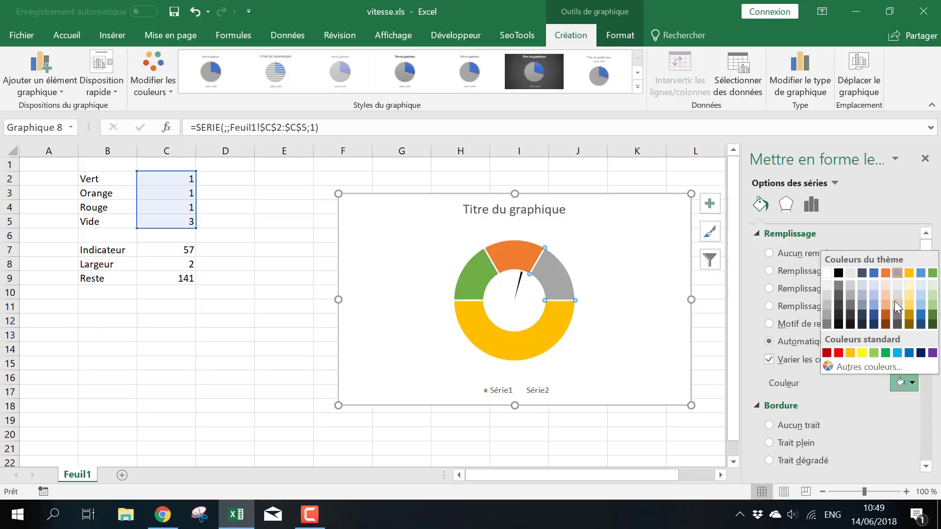
left_click(885, 271)
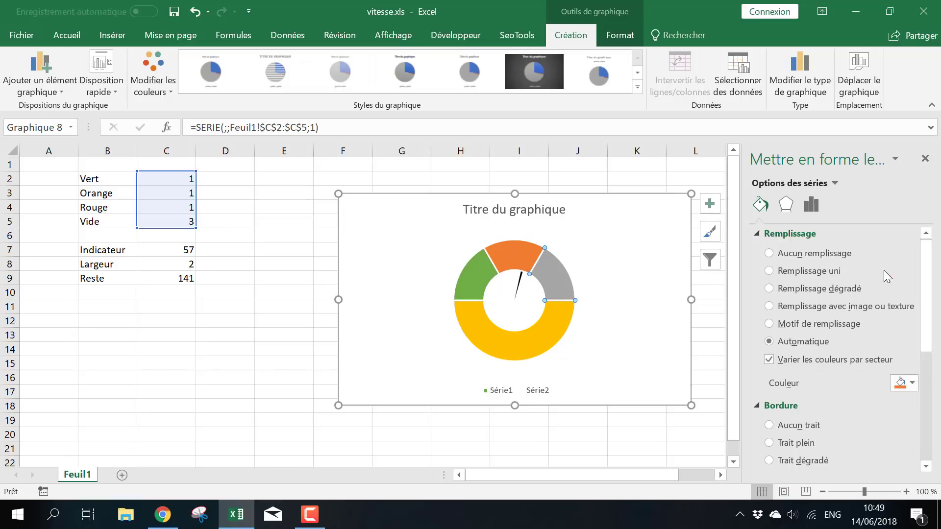
left_click(912, 384)
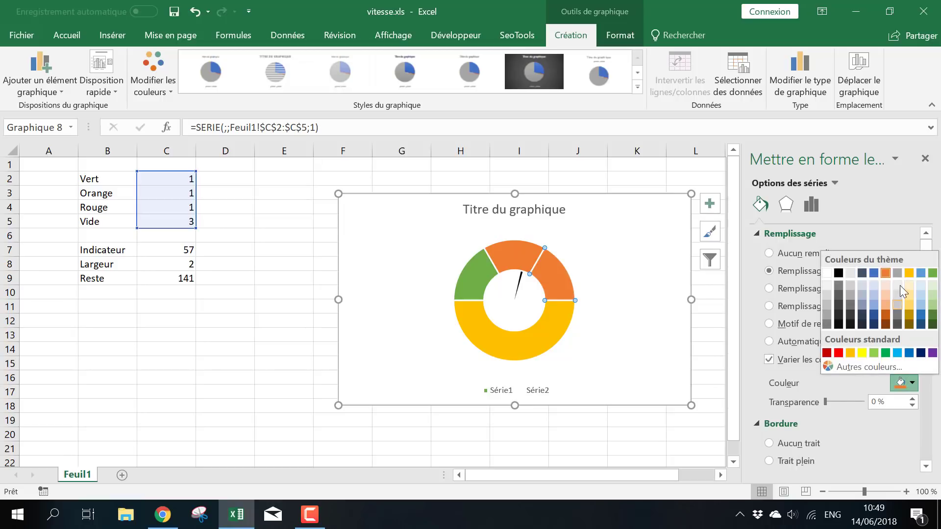
left_click(826, 353)
- Remove the doughnut outlines and give the yellow bottom segment no fill
left_click(635, 302)
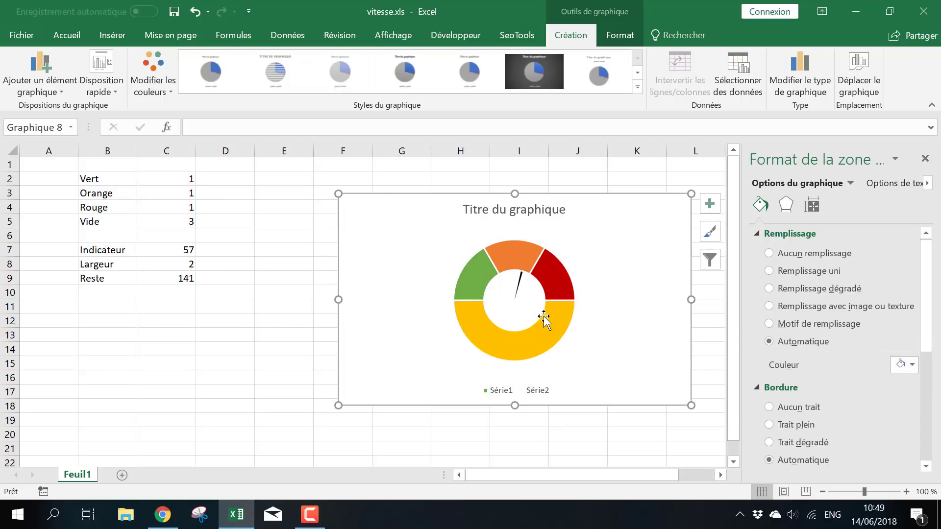
left_click(553, 278)
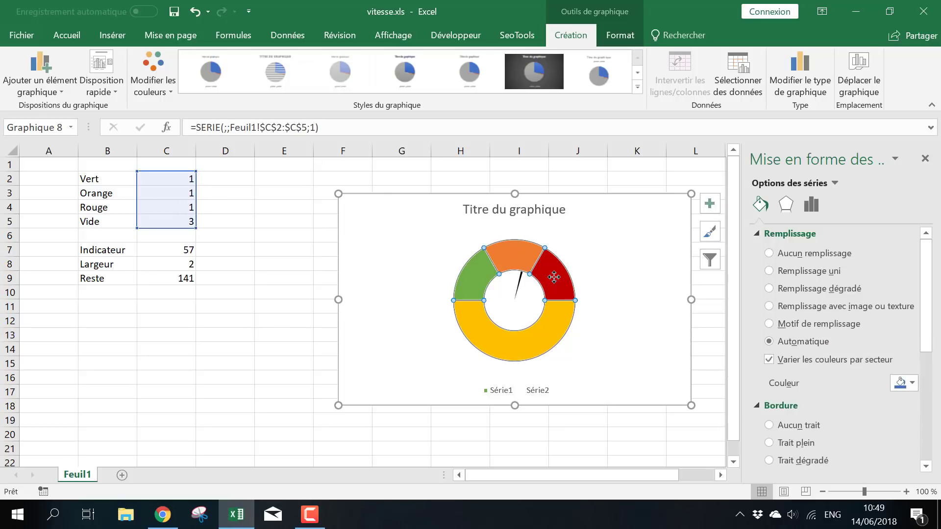
left_click(805, 425)
left_click(561, 330)
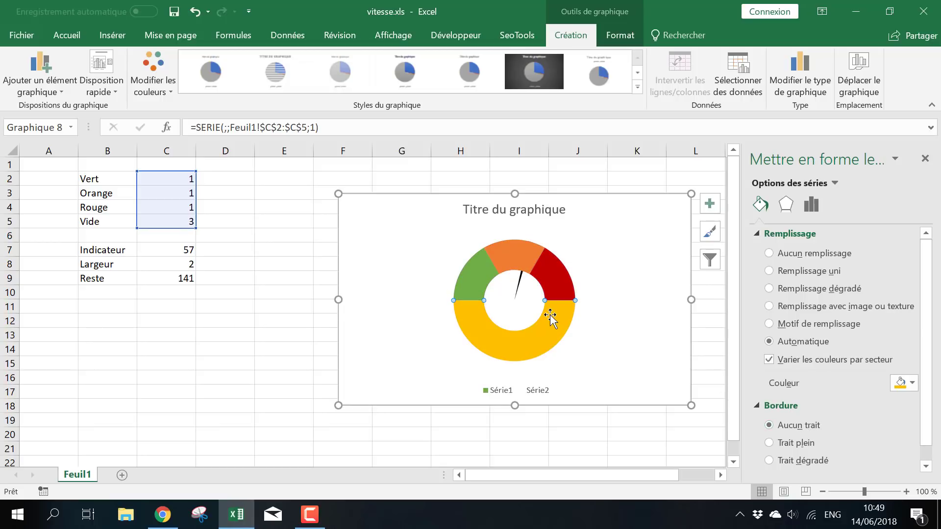
left_click(899, 385)
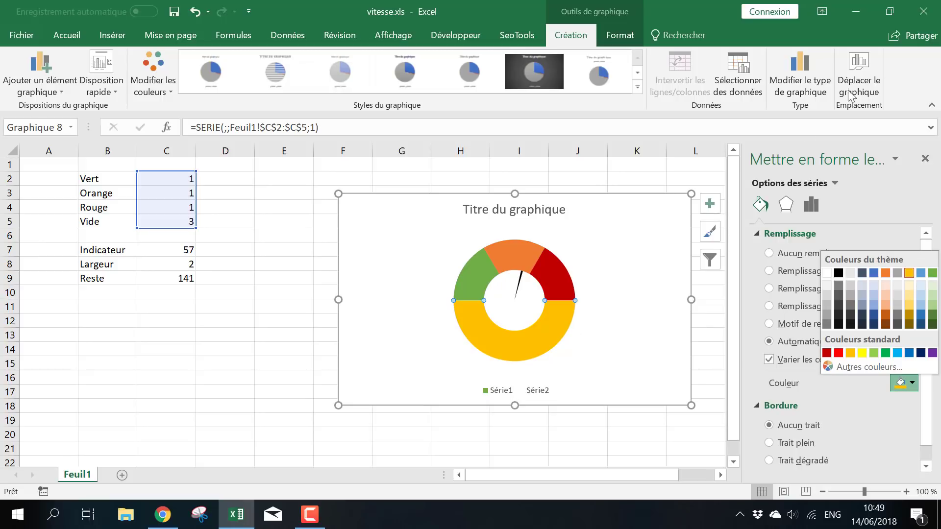
left_click(781, 259)
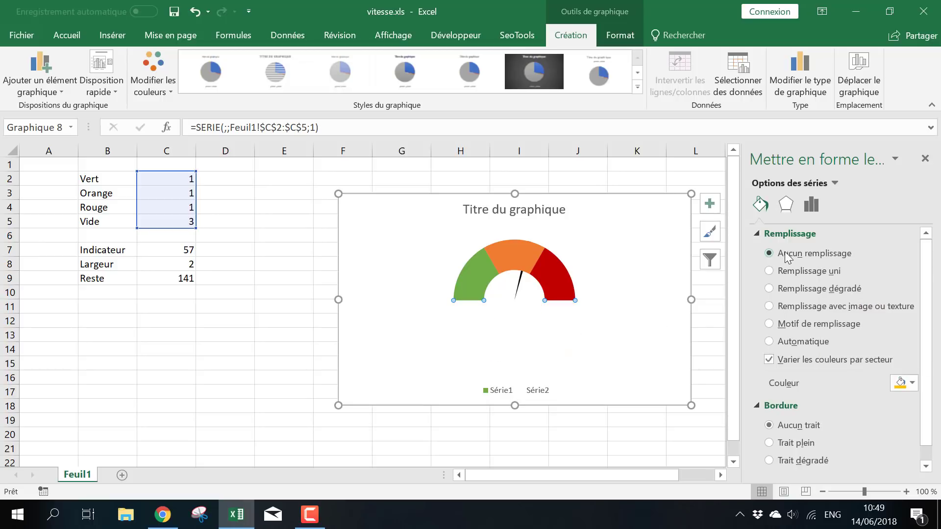
- Delete the chart legend
left_click(599, 296)
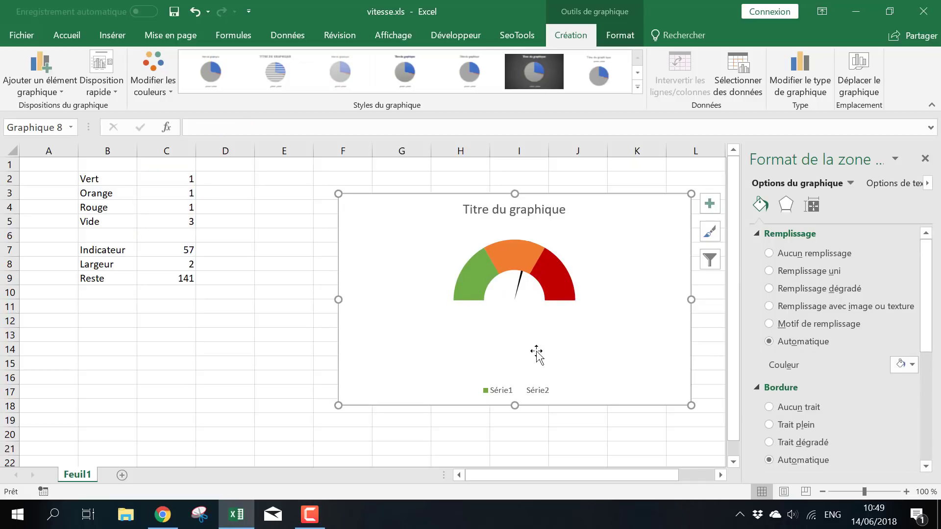
left_click(536, 391)
key("Delete")
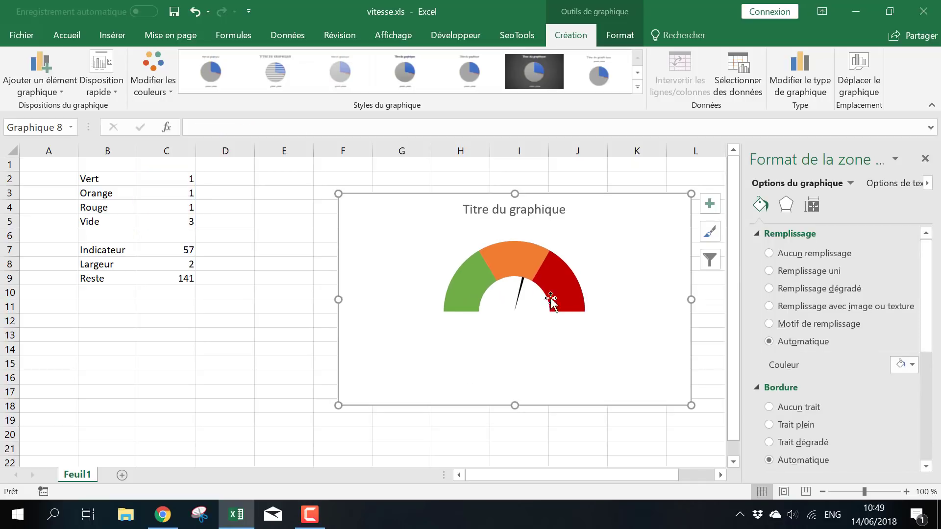
- Check the needle pie series options, then deselect the chart
left_click(516, 295)
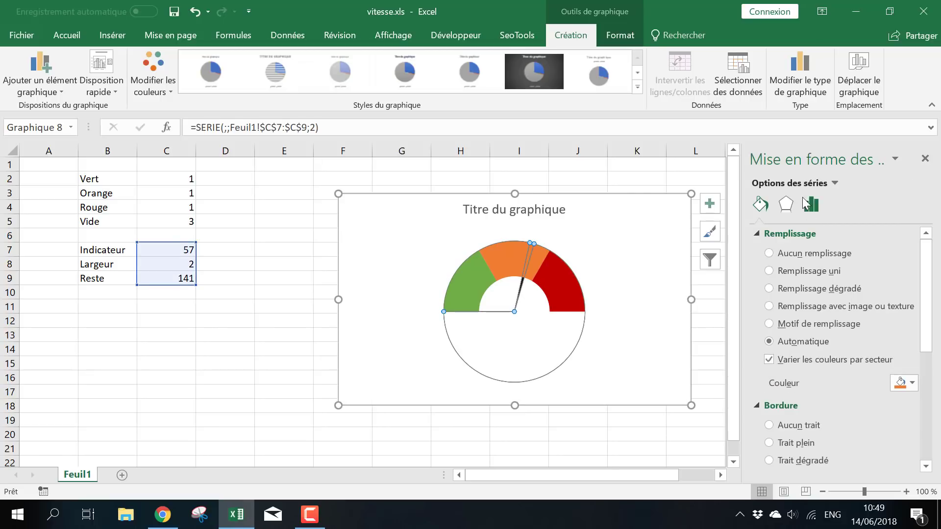
left_click(811, 205)
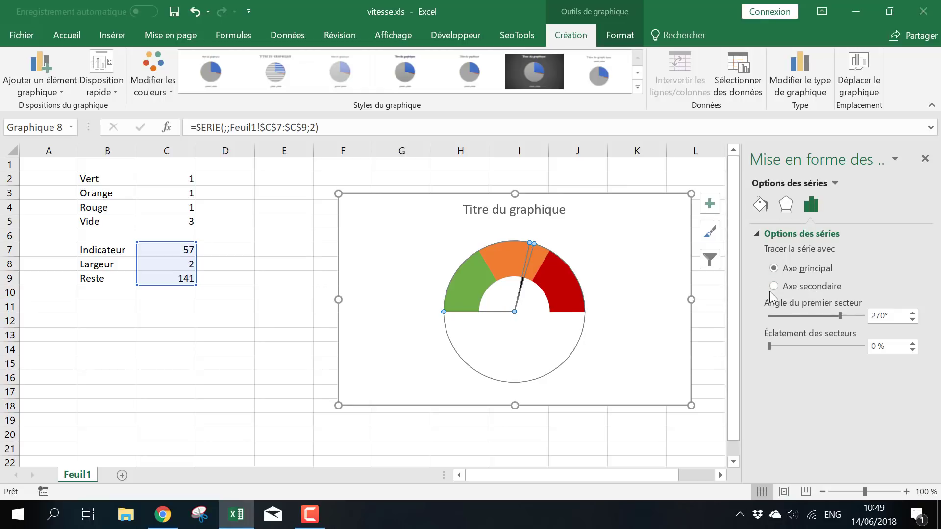
left_click(603, 251)
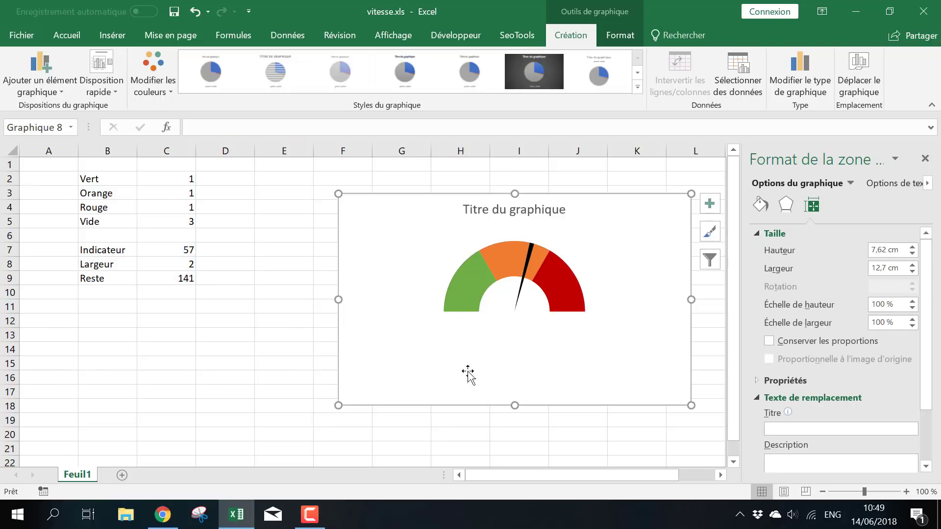
left_click(257, 292)
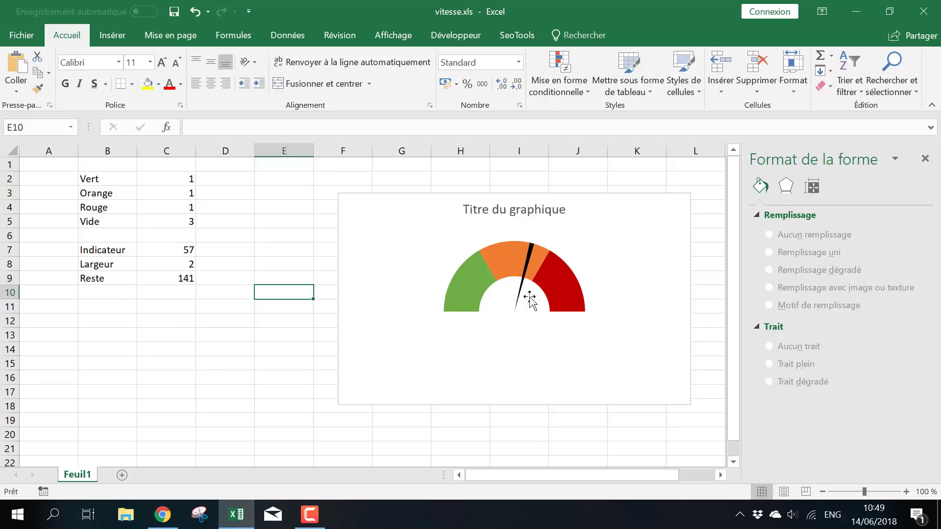
- Test the needle by entering Indicateur values 12, 100 and finally 45 in C7
left_click(199, 263)
left_click(190, 251)
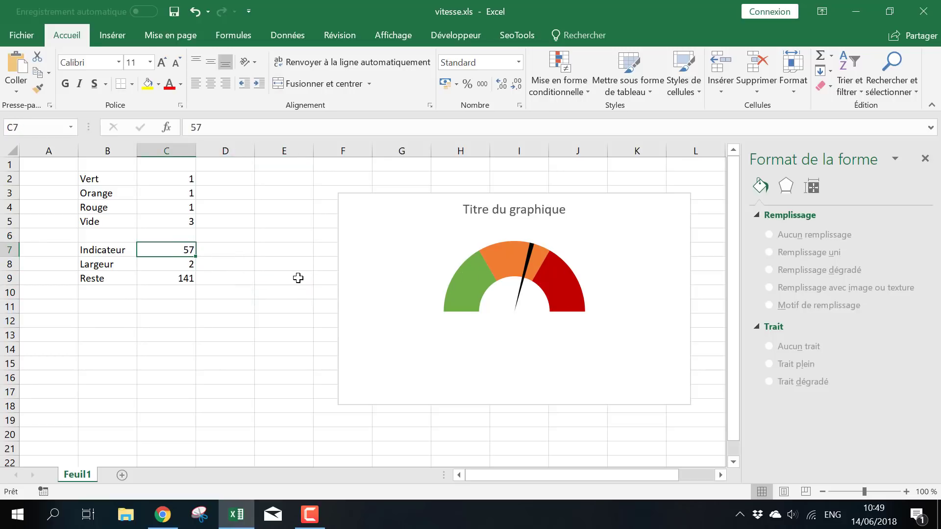
type("12")
key("Return")
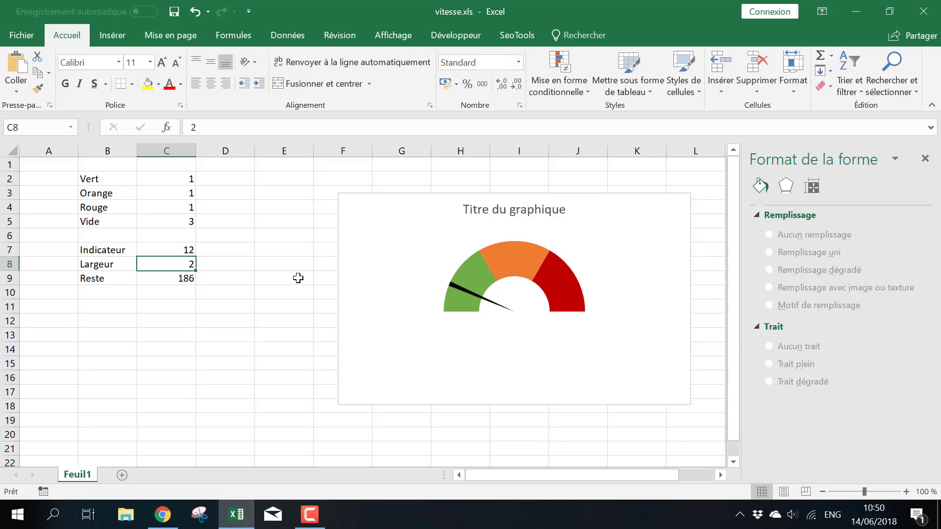
key("Up")
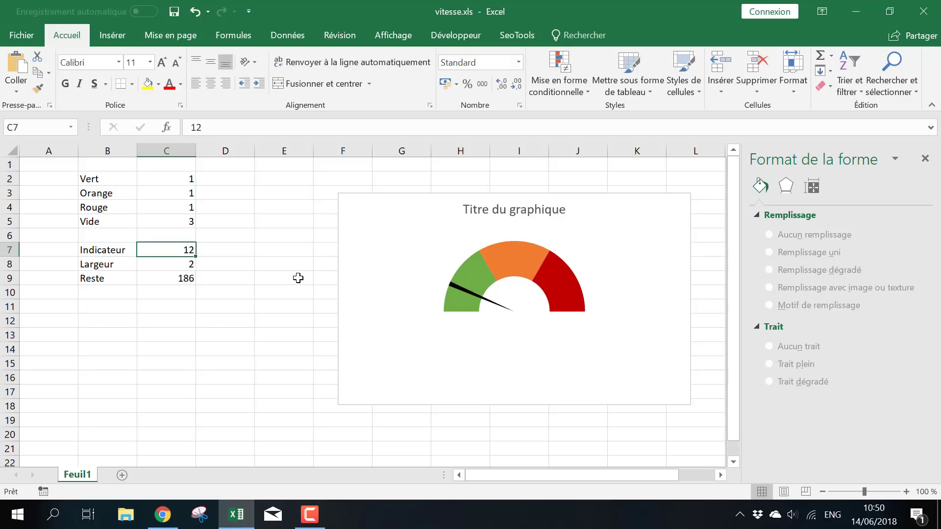
type("100")
key("Return")
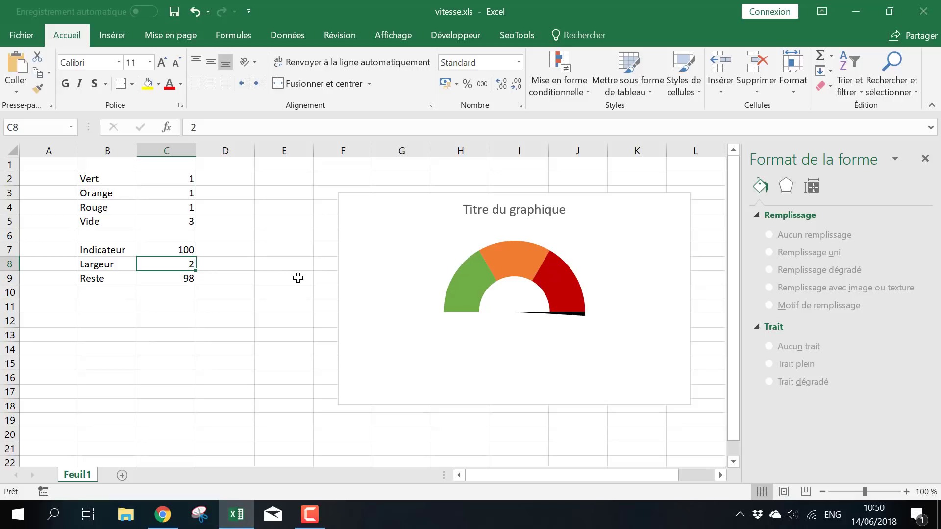
key("Up")
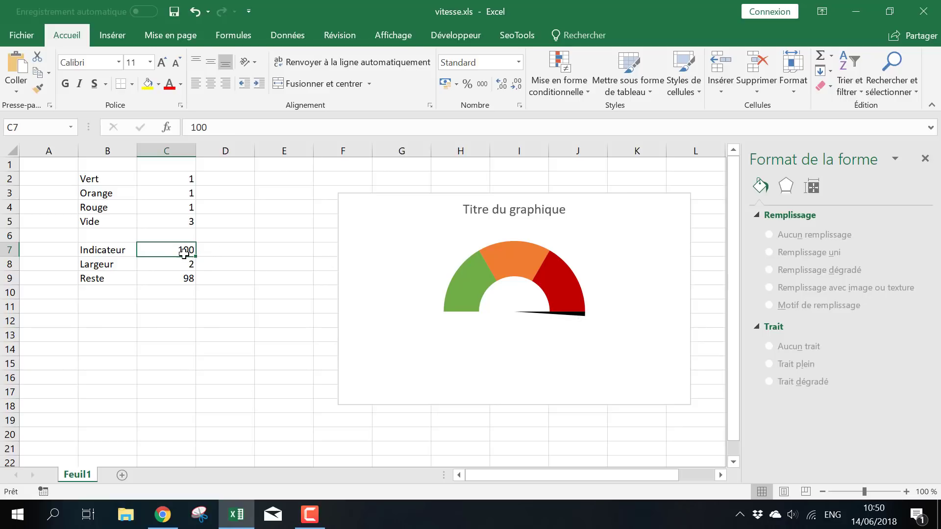
type("45")
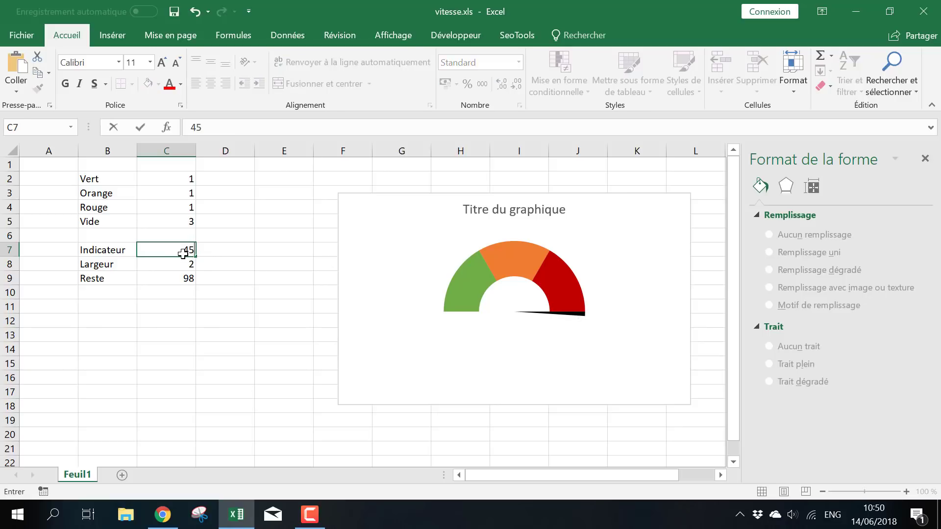
key("Return")
left_click(183, 253)
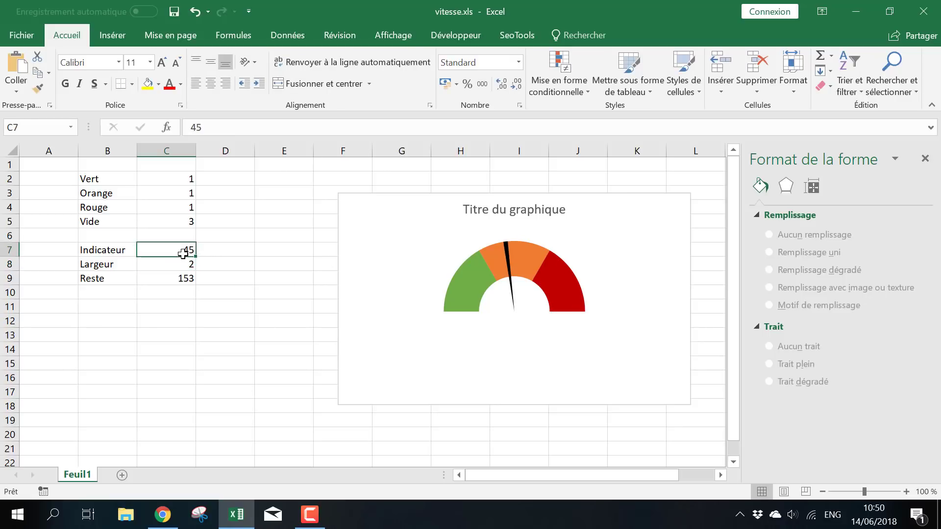
type("22")
key("Escape")
- Test the needle width with Largeur values 1, 4, then back to 1 in C8
key("Return")
type("1")
key("Return")
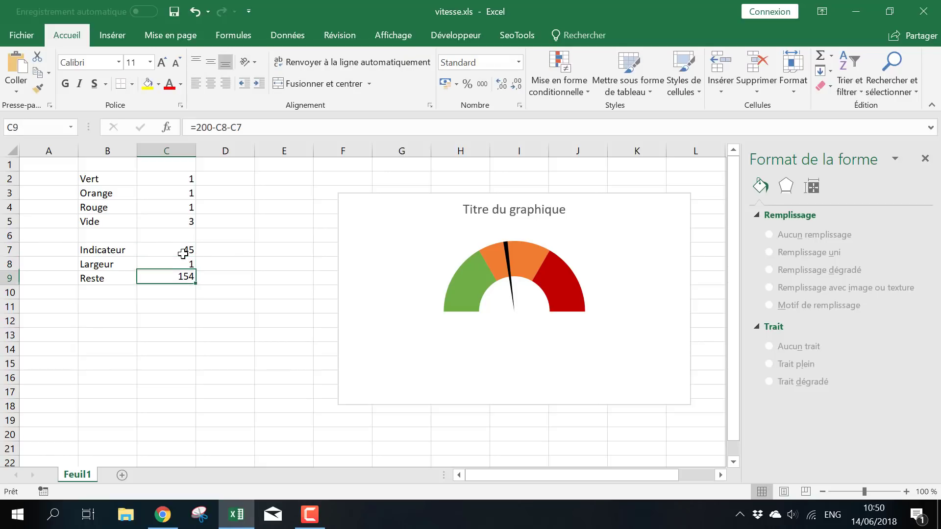
key("Up")
type("4")
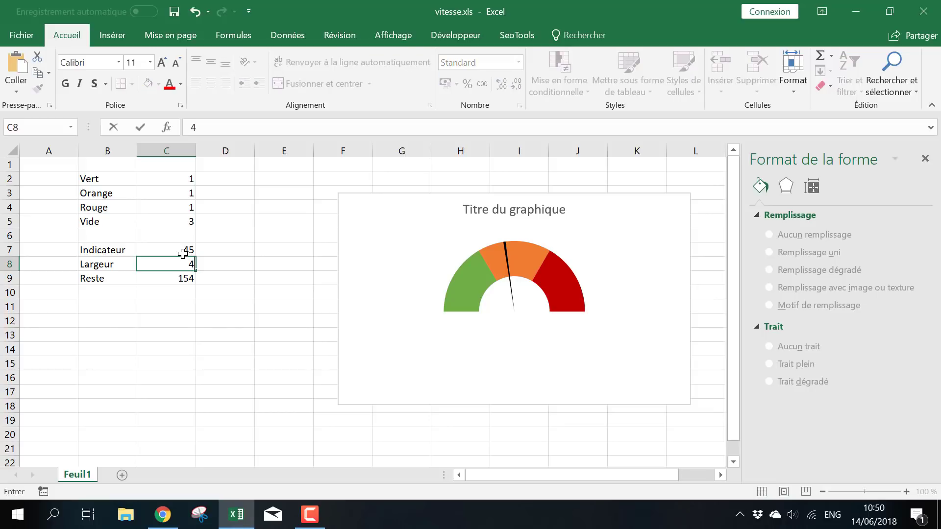
key("Return")
key("Up")
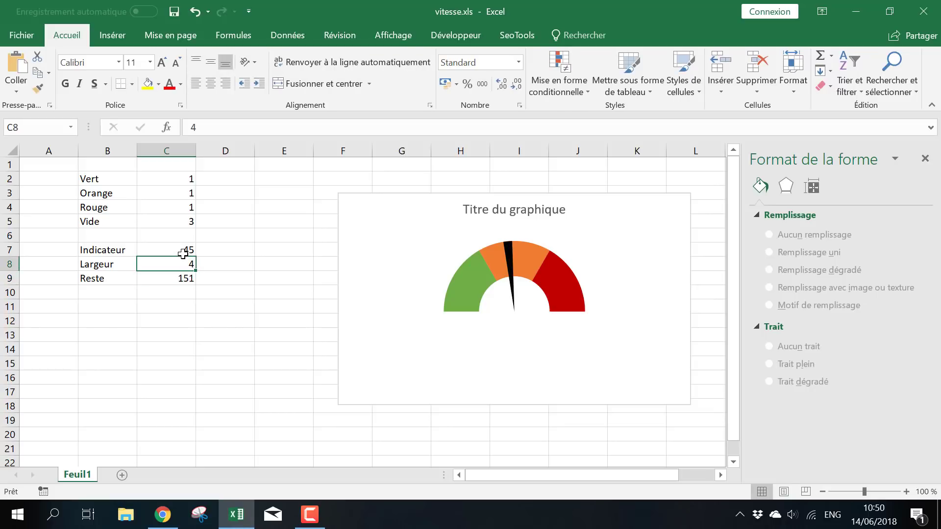
type("1")
key("Return")
key("Up")
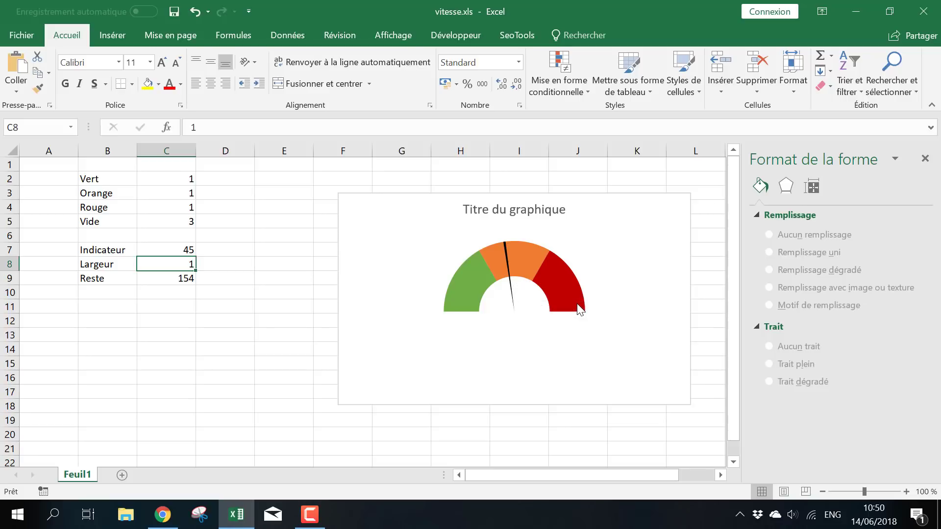
mouse_move(523, 250)
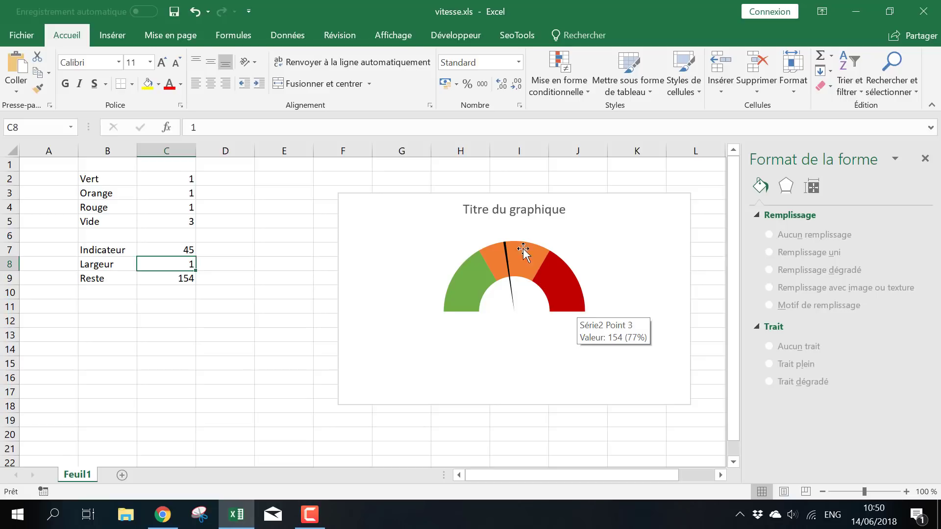
left_click(283, 233)
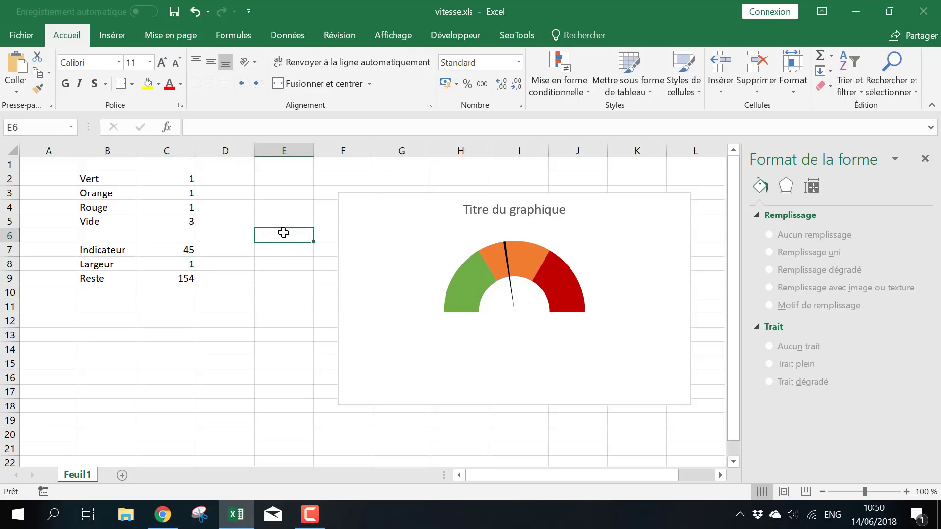